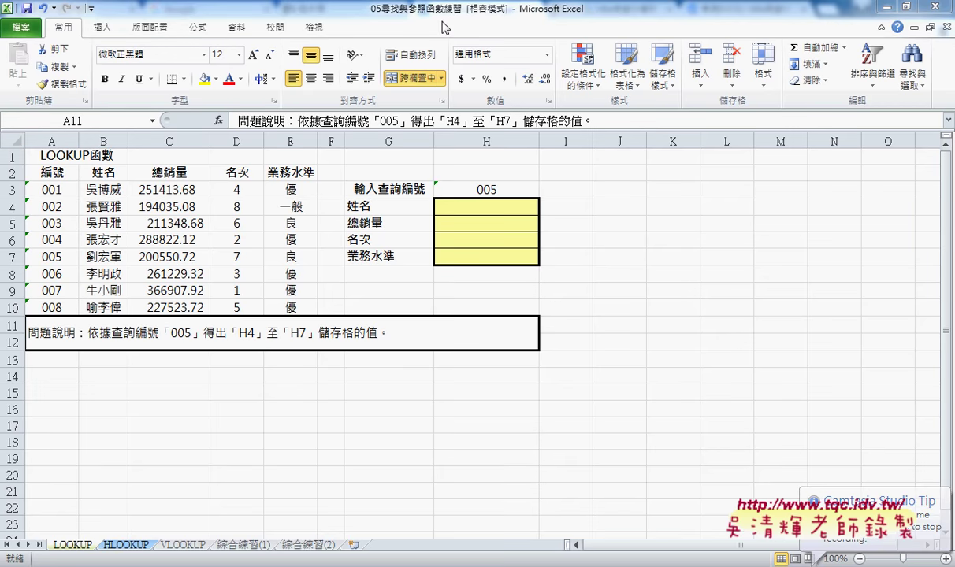
Look over the HLOOKUP and LOOKUP sheets, then select the query form G3:H7.
click(124, 552)
click(124, 545)
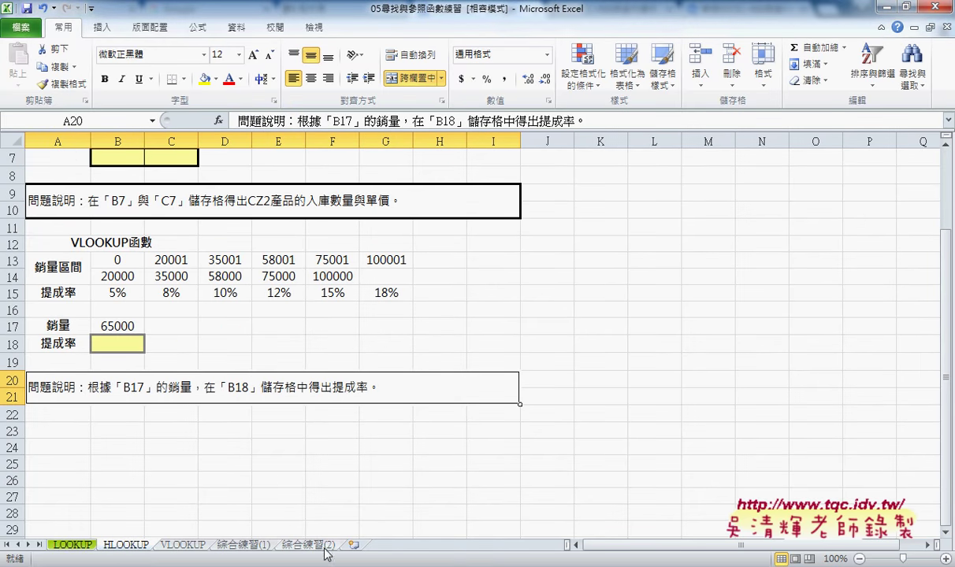
click(80, 548)
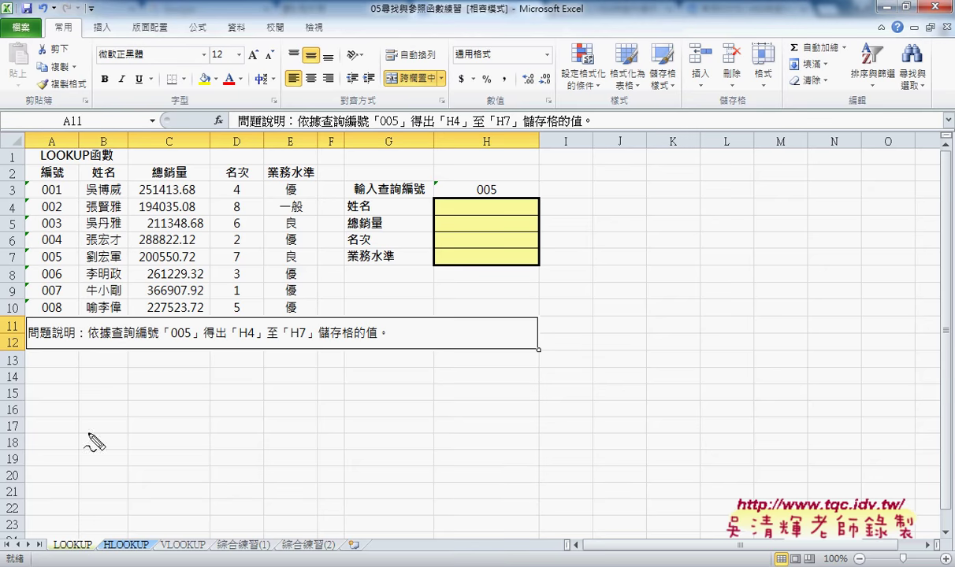
drag(328, 124, 339, 362)
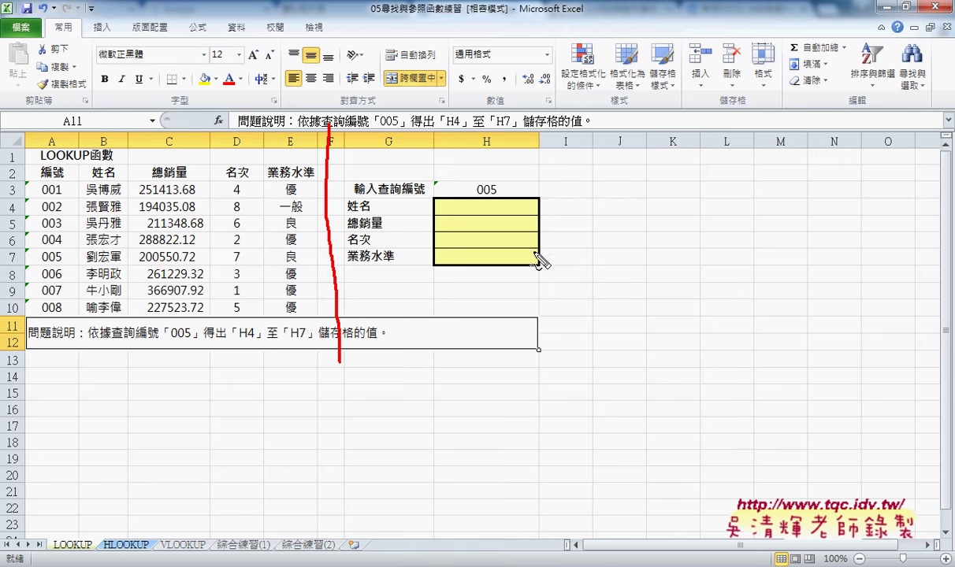
mouse_move(497, 195)
mouse_down()
mouse_move(499, 175)
mouse_move(504, 202)
mouse_up()
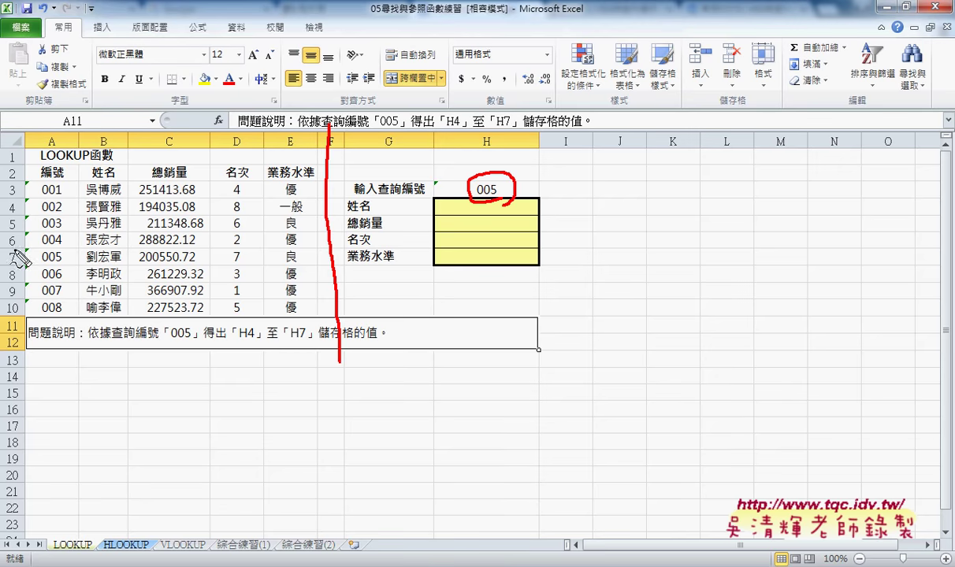
mouse_move(14, 252)
mouse_down()
mouse_move(14, 266)
mouse_move(77, 260)
mouse_move(71, 265)
mouse_up()
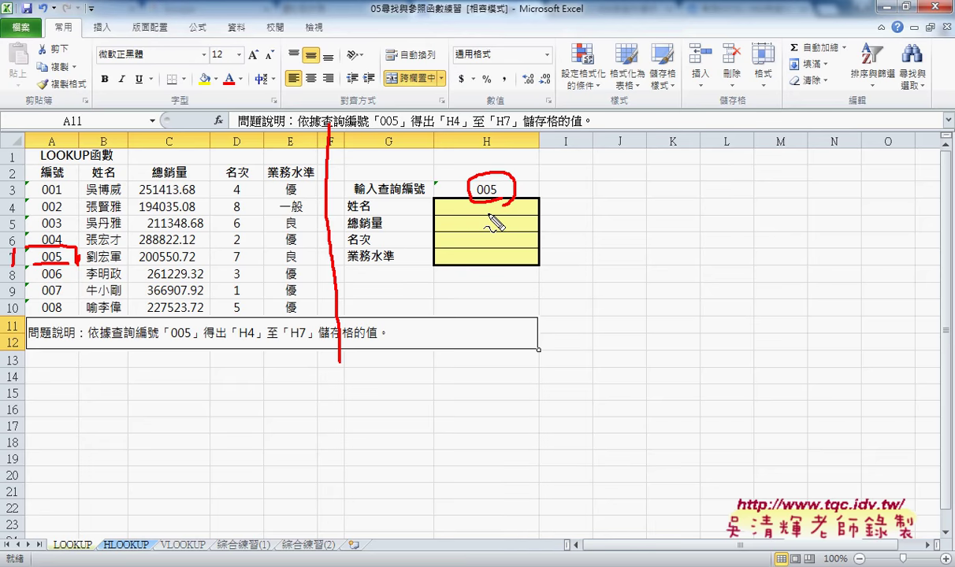
key(Escape)
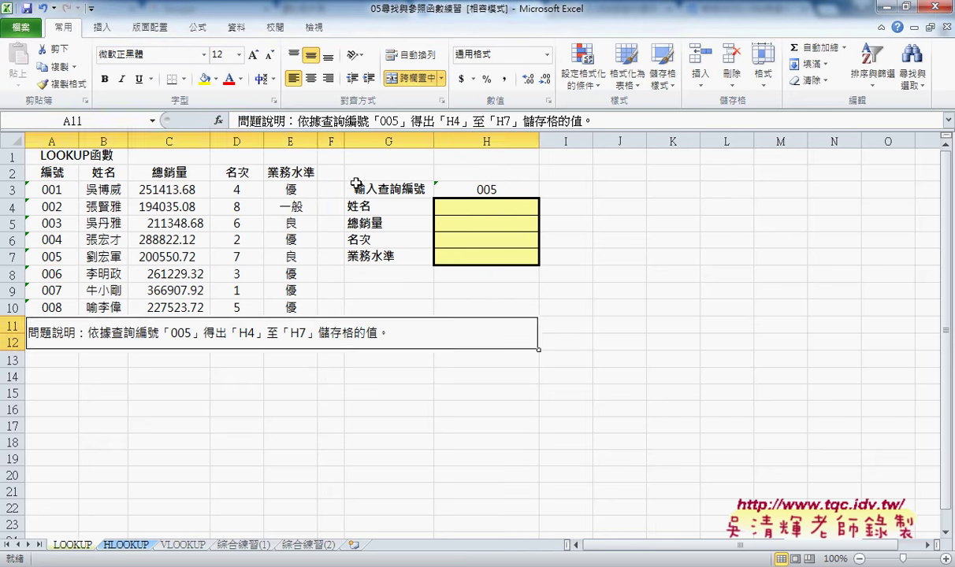
click(368, 187)
drag(368, 187, 486, 258)
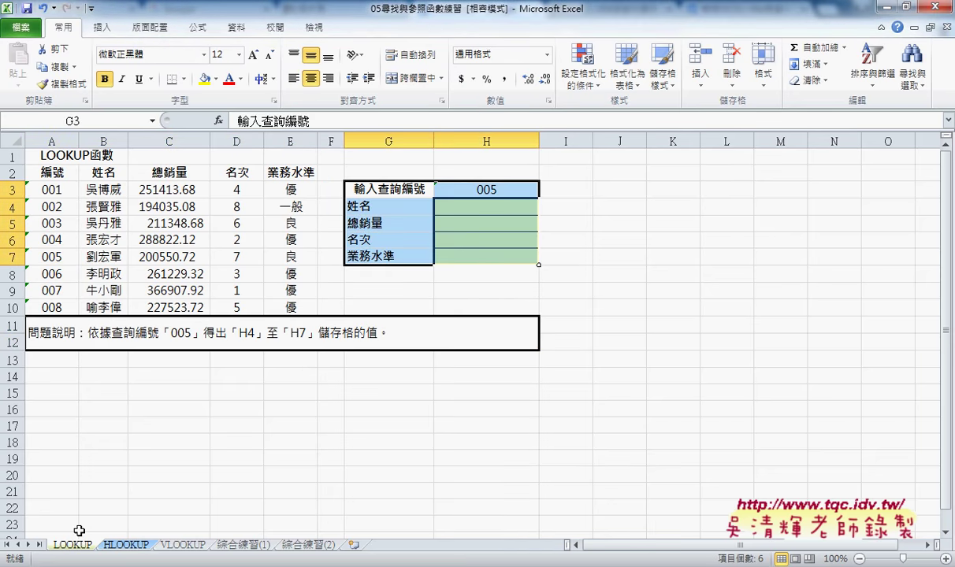
Add a new worksheet named 查詢介面, move it to the front, and return to LOOKUP.
click(353, 545)
double_click(361, 544)
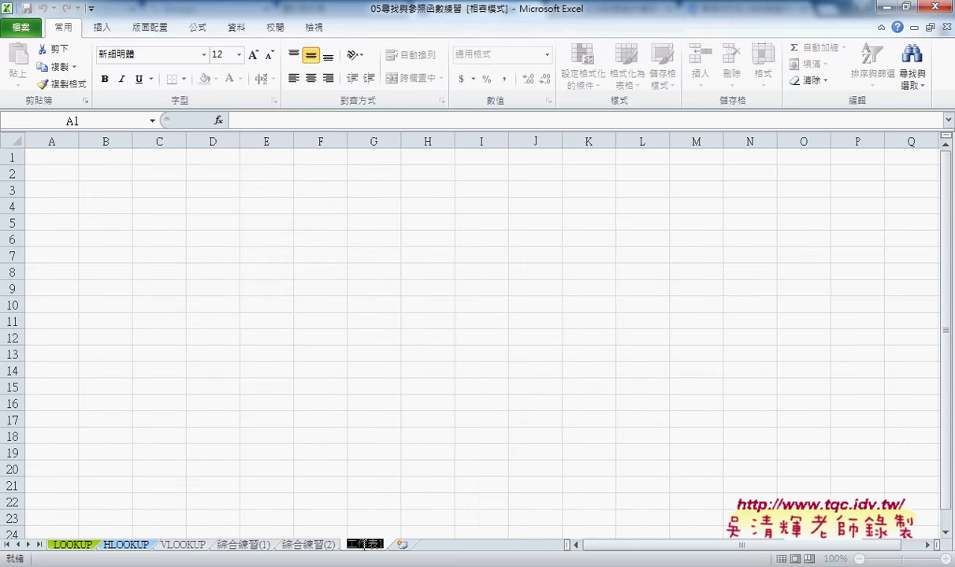
double_click(364, 544)
text(查)
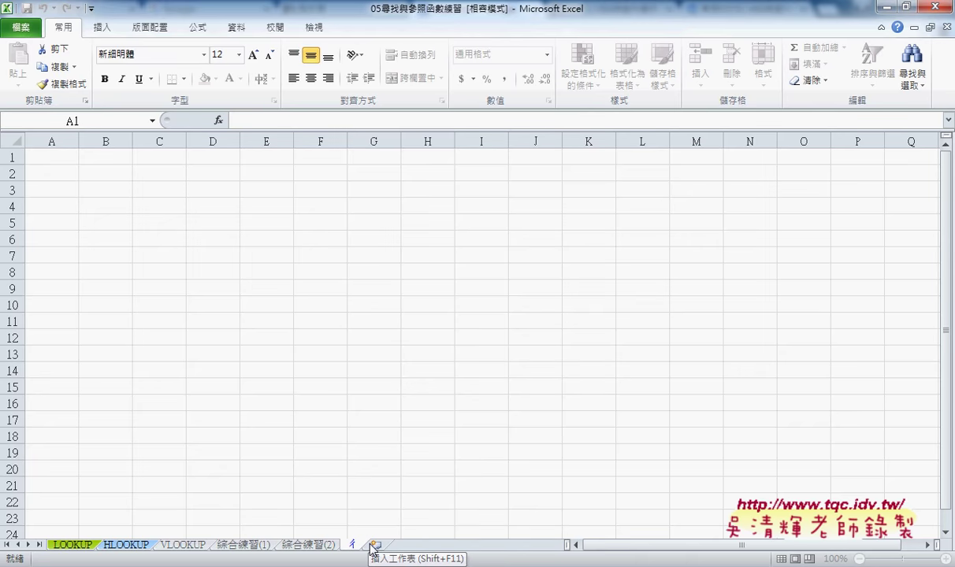
text(ㄒ)
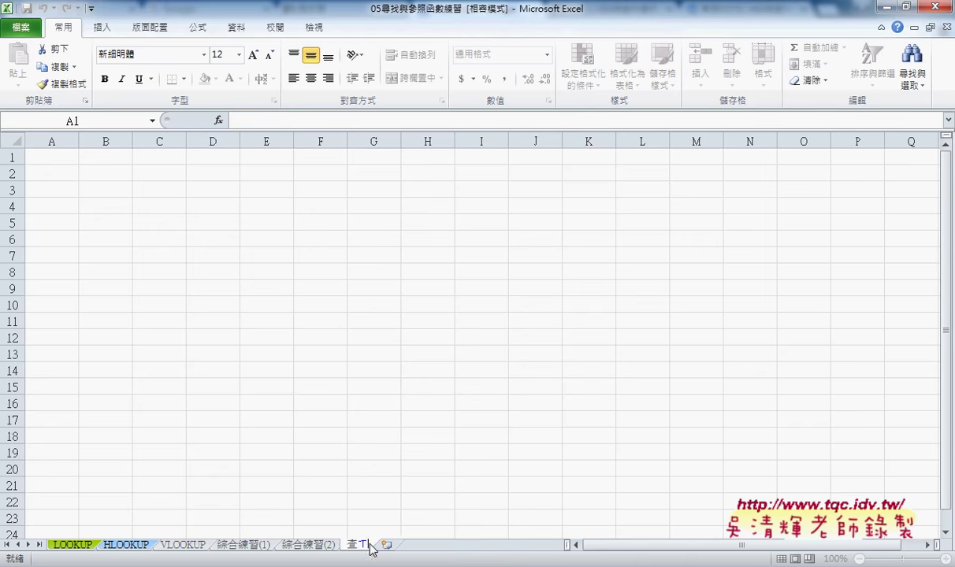
text(ㄩ)
text(詢)
text(ㄧ)
key(BackSpace)
text(ㄇㄧㄢ)
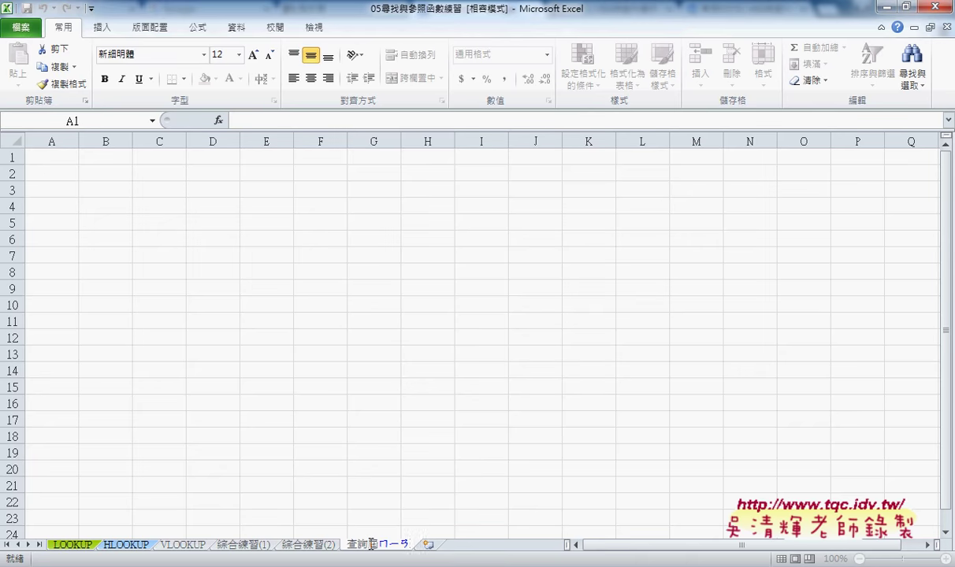
text(4)
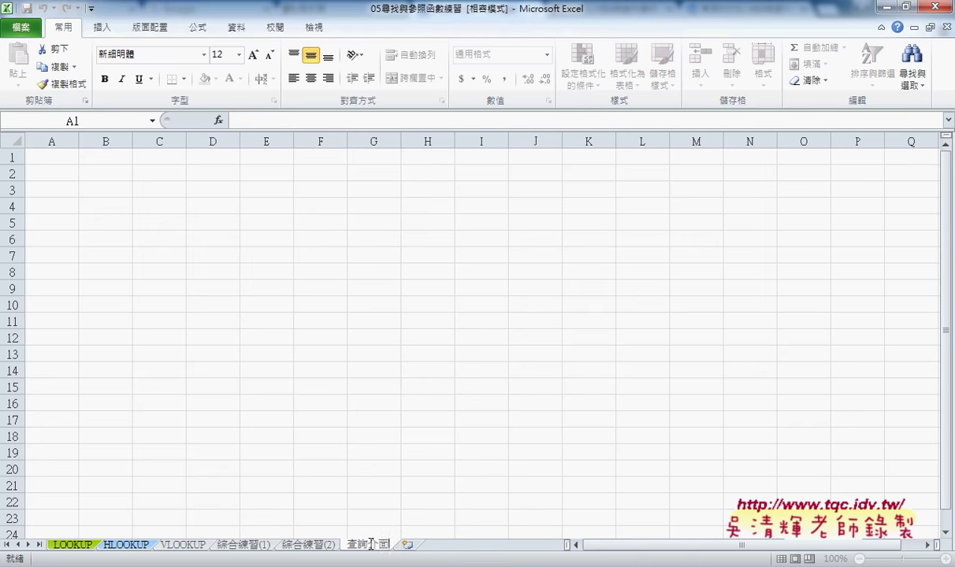
key(Return)
drag(369, 546, 73, 543)
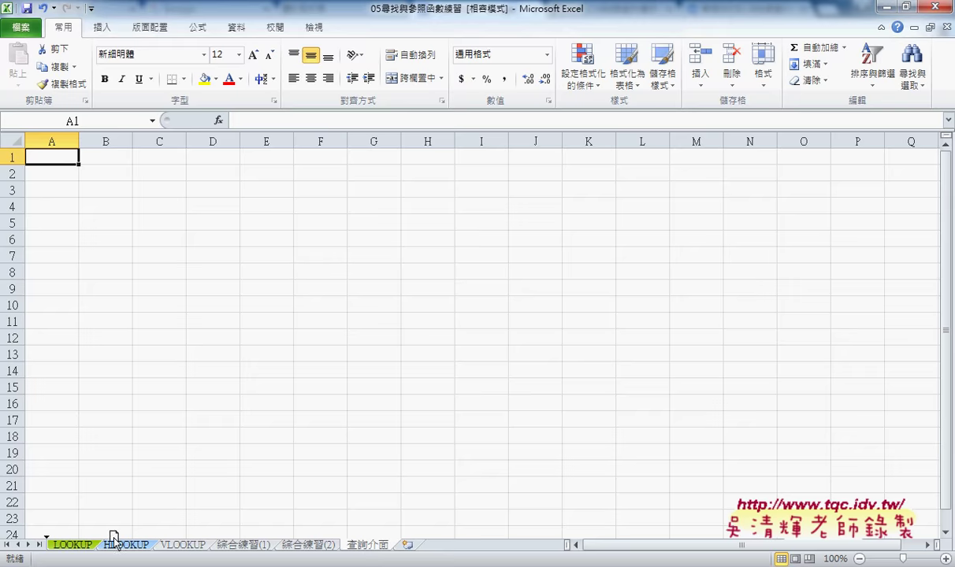
click(124, 545)
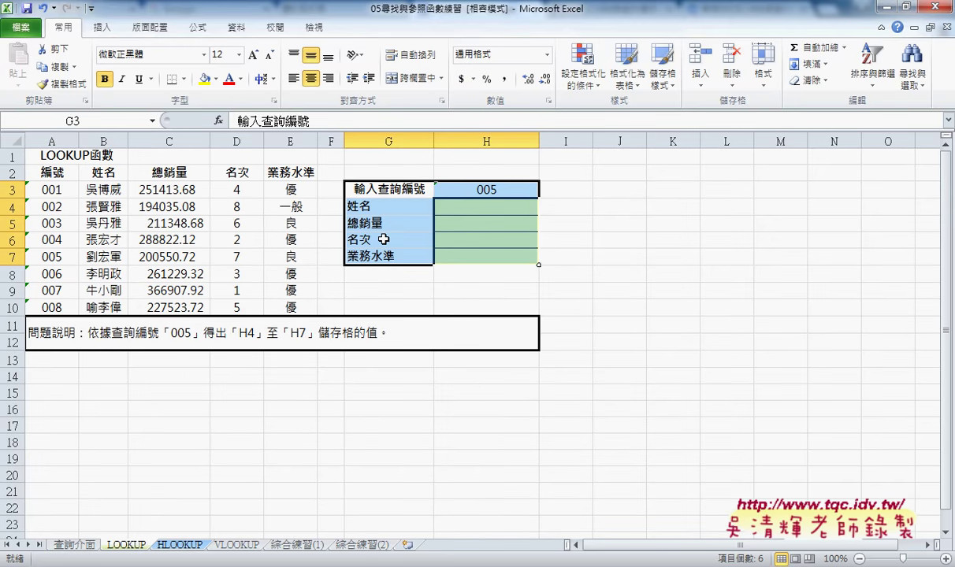
Copy the query form G3:H7 and paste it at B2 on the 查詢介面 sheet.
key(ctrl+c)
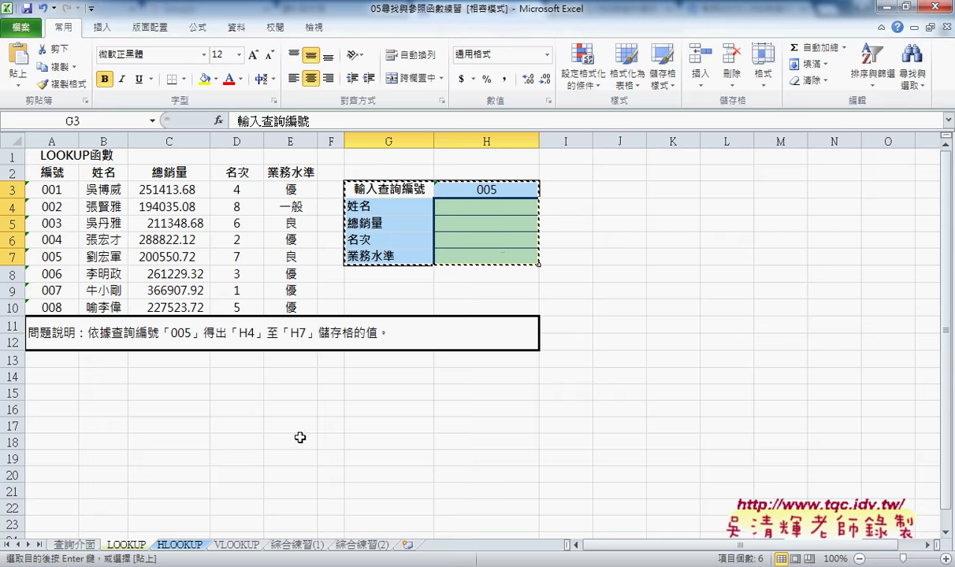
click(75, 545)
click(105, 180)
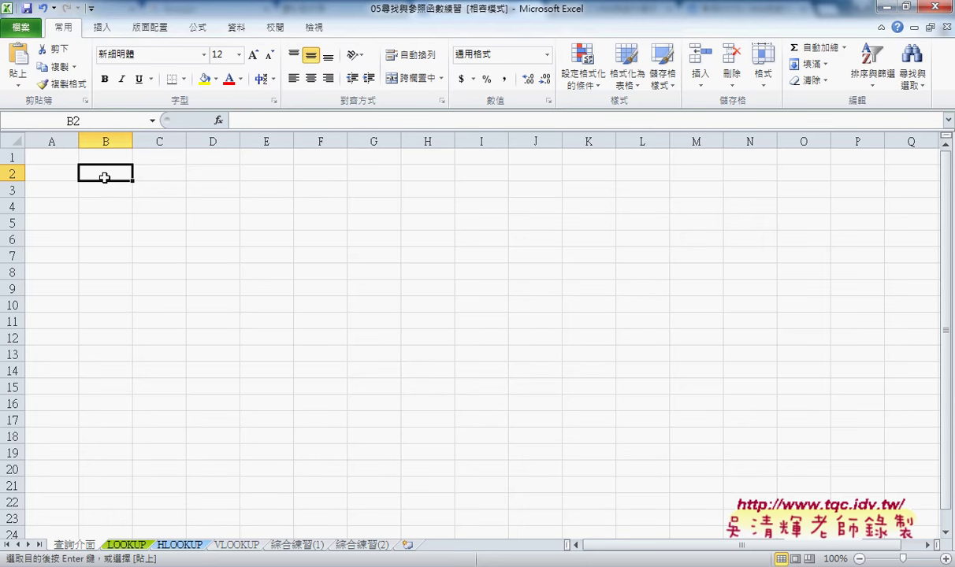
key(Return)
Widen columns B and C so the form's labels and values fit.
drag(186, 141, 248, 141)
click(175, 187)
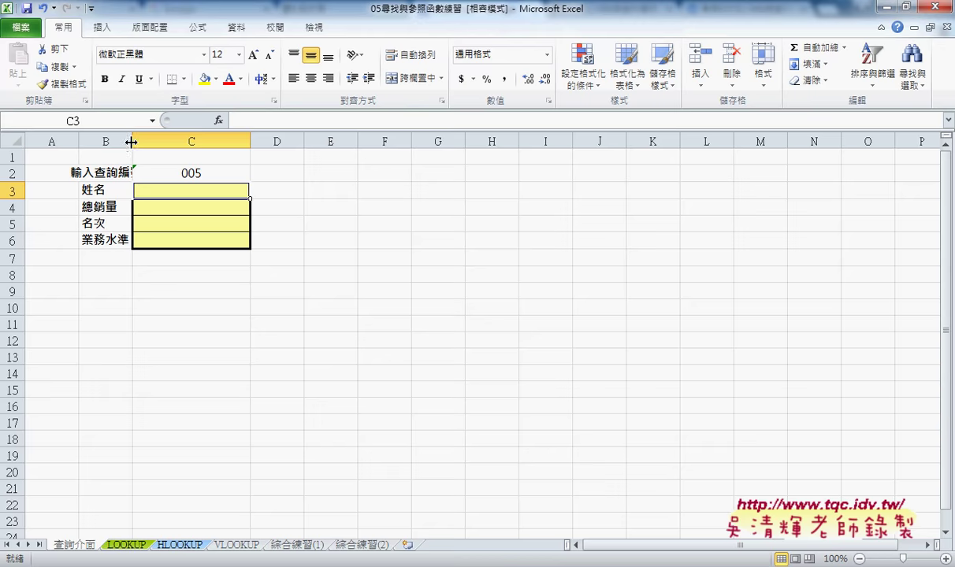
drag(131, 141, 163, 141)
click(236, 173)
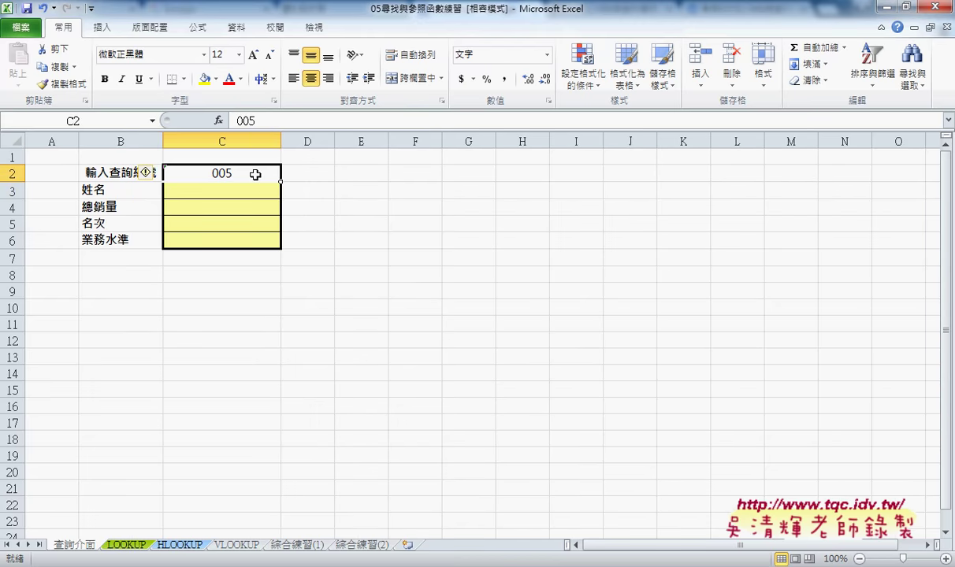
click(251, 190)
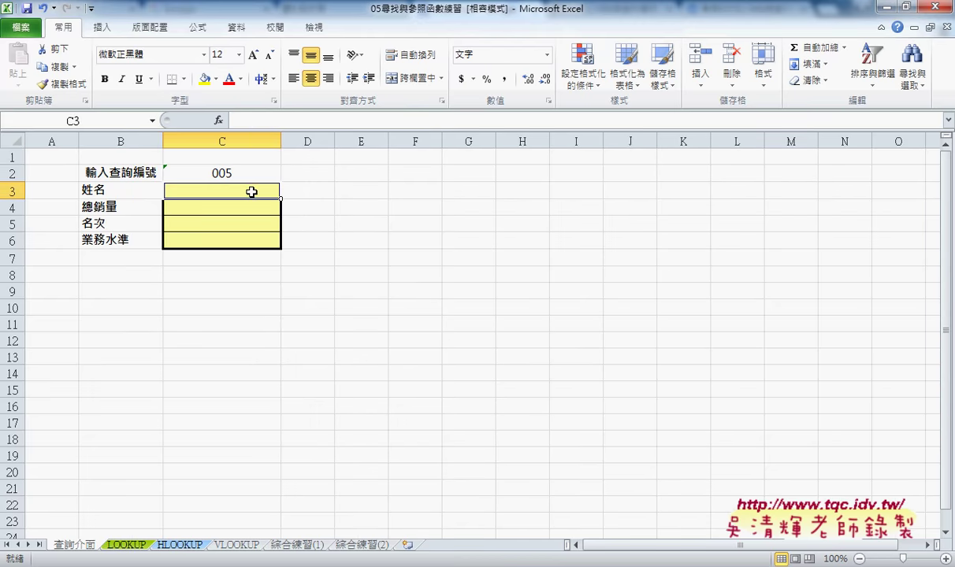
click(126, 545)
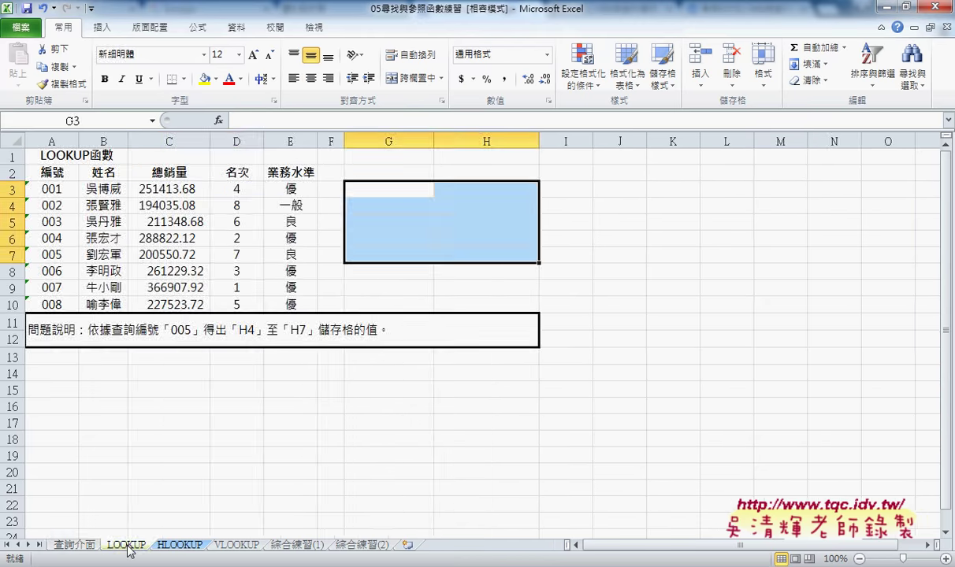
click(73, 546)
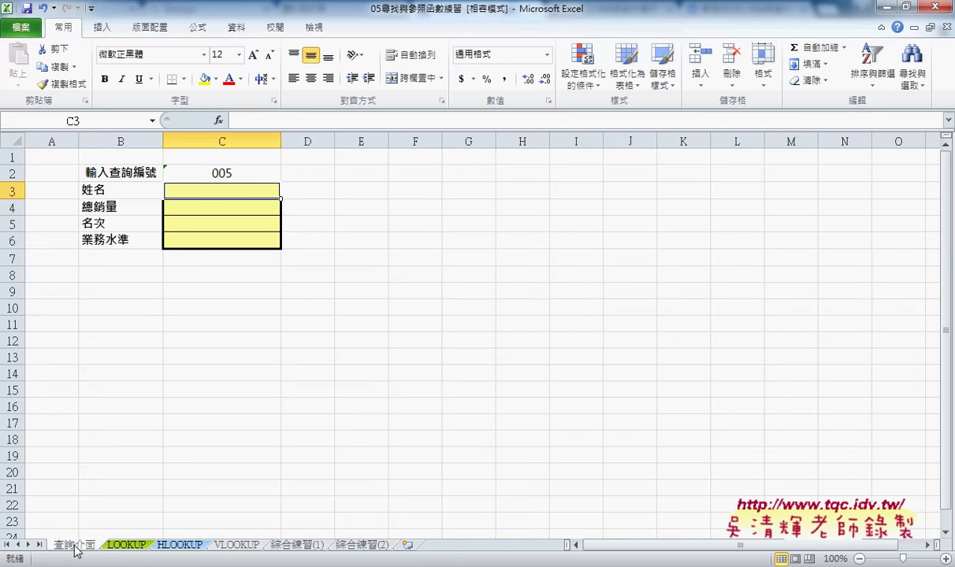
click(247, 177)
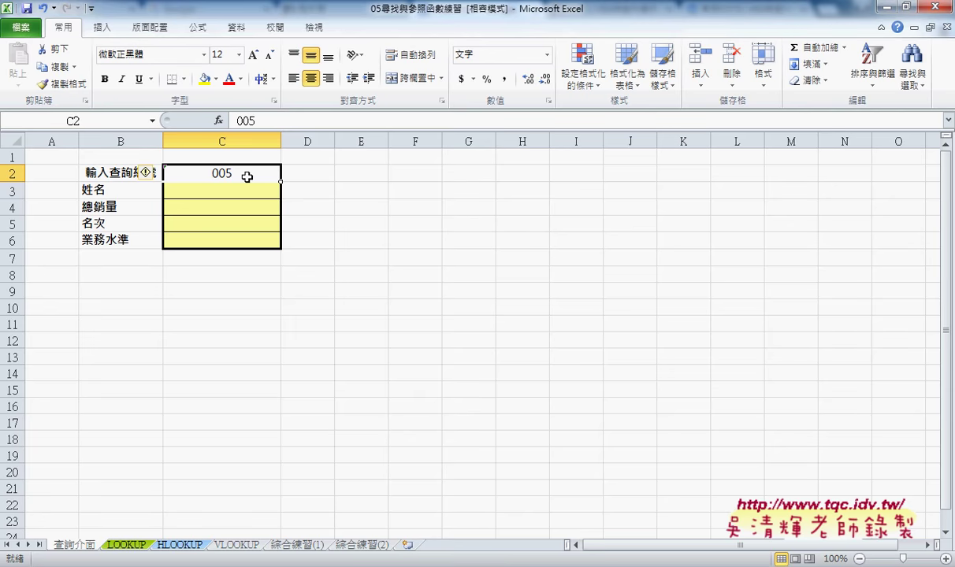
click(126, 545)
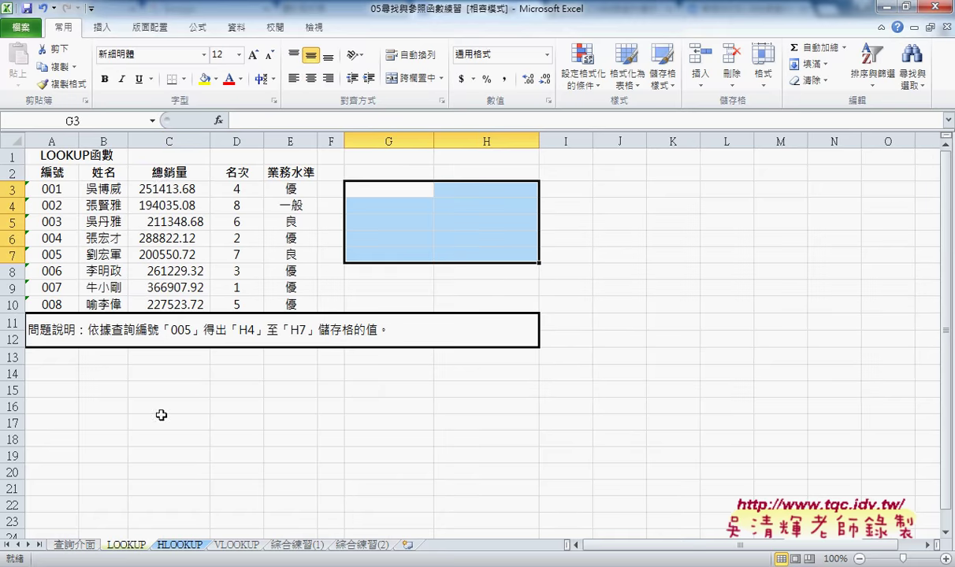
drag(39, 175, 288, 309)
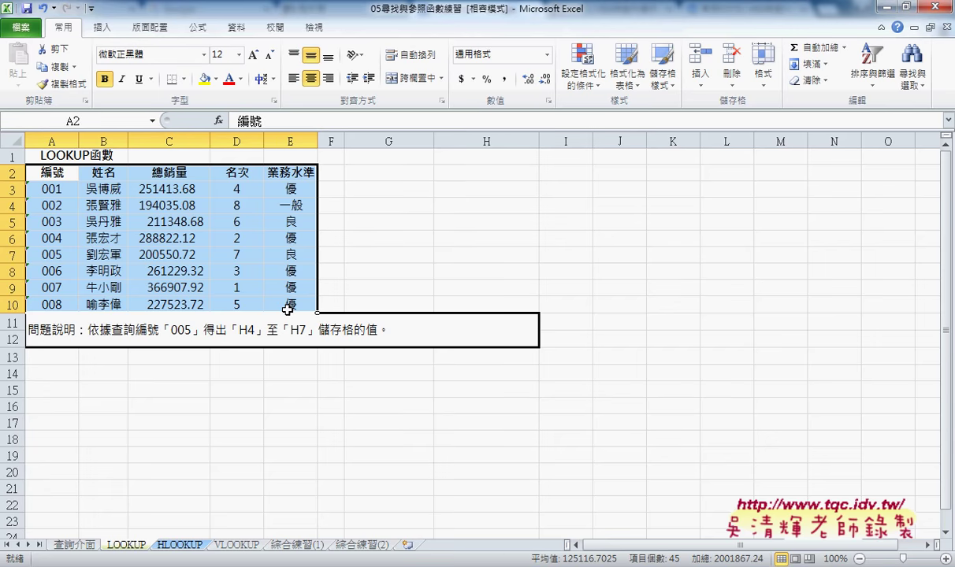
click(70, 544)
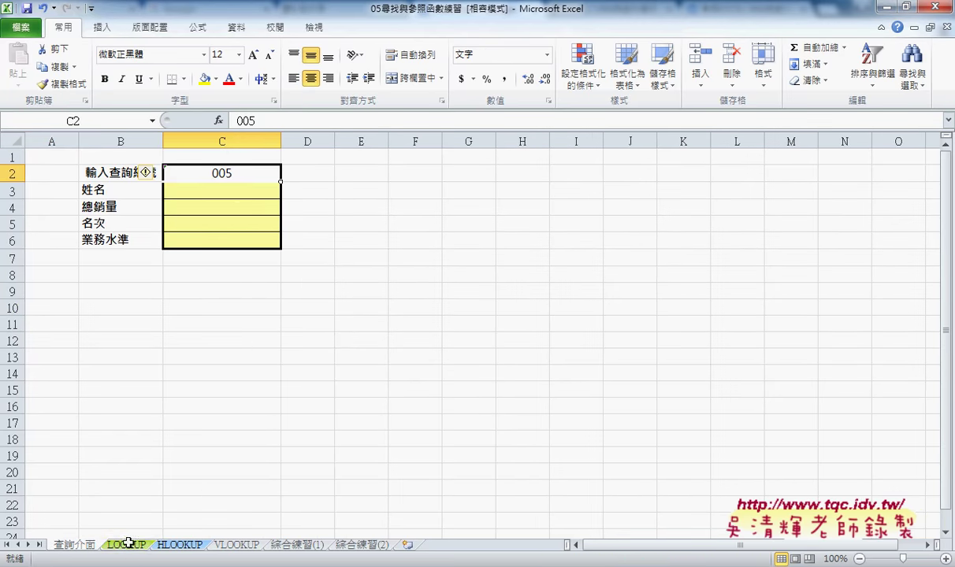
click(224, 190)
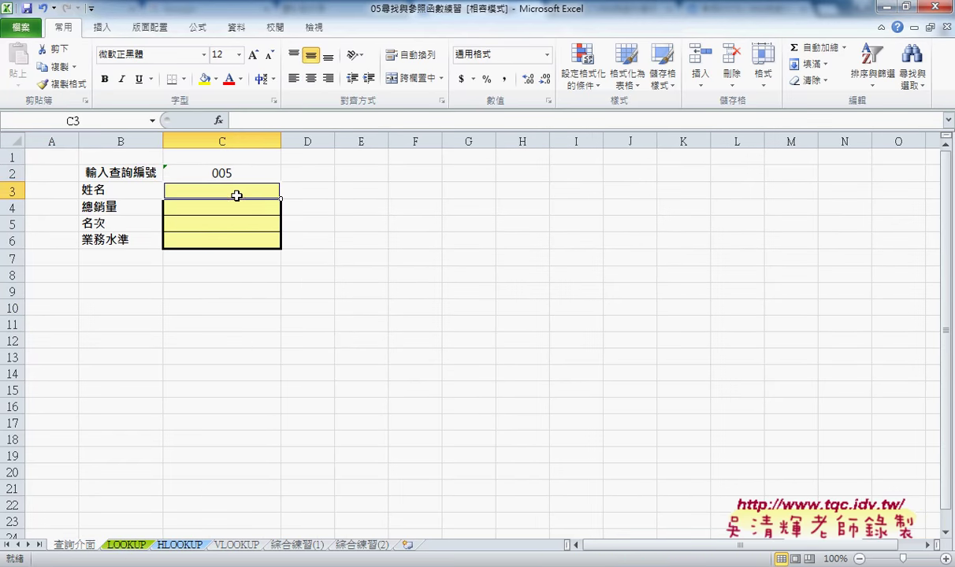
In the function picker, browse the 檢視與參照 category, reading INDEX, LOOKUP and MATCH descriptions.
click(218, 121)
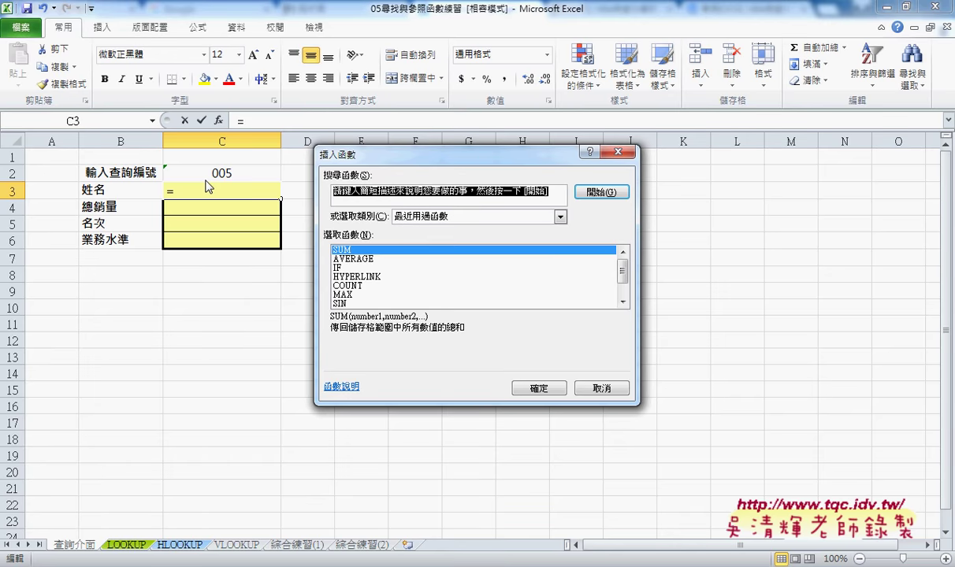
click(432, 214)
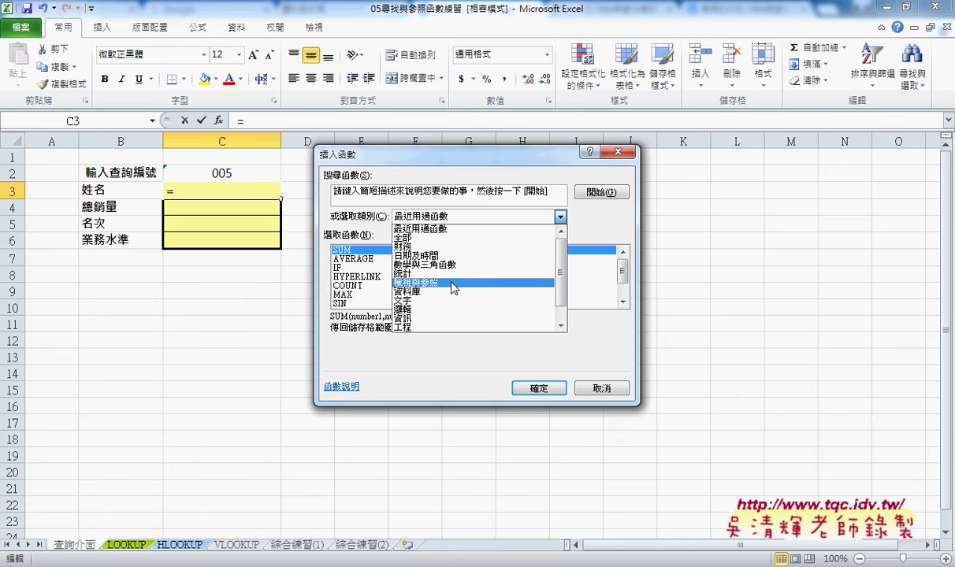
click(453, 285)
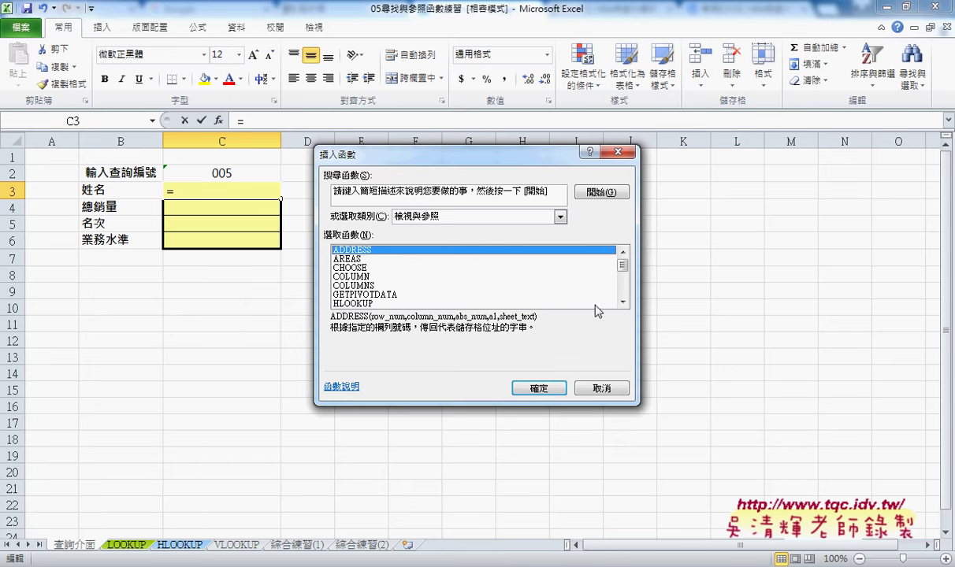
click(623, 302)
click(623, 303)
click(622, 303)
click(622, 303)
click(622, 302)
click(622, 302)
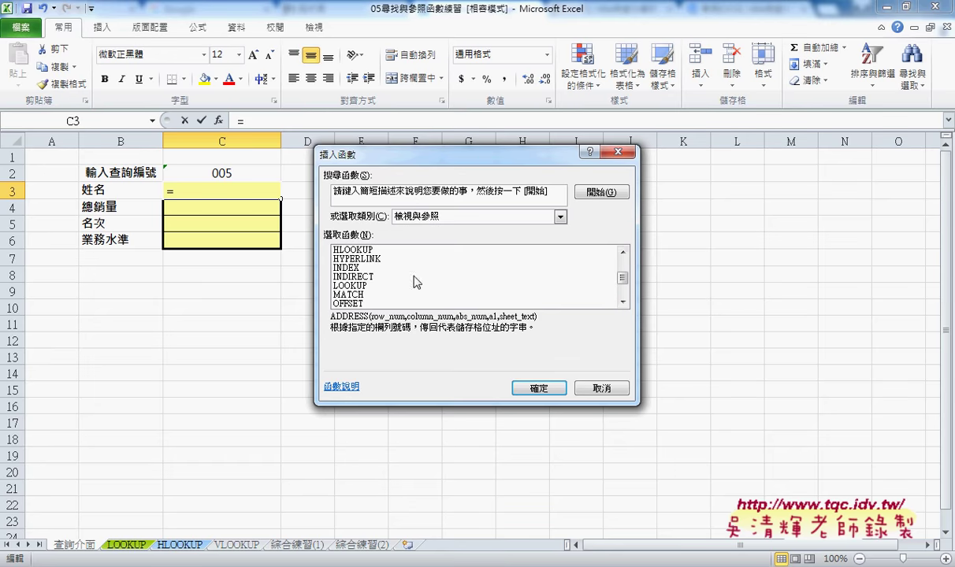
click(348, 269)
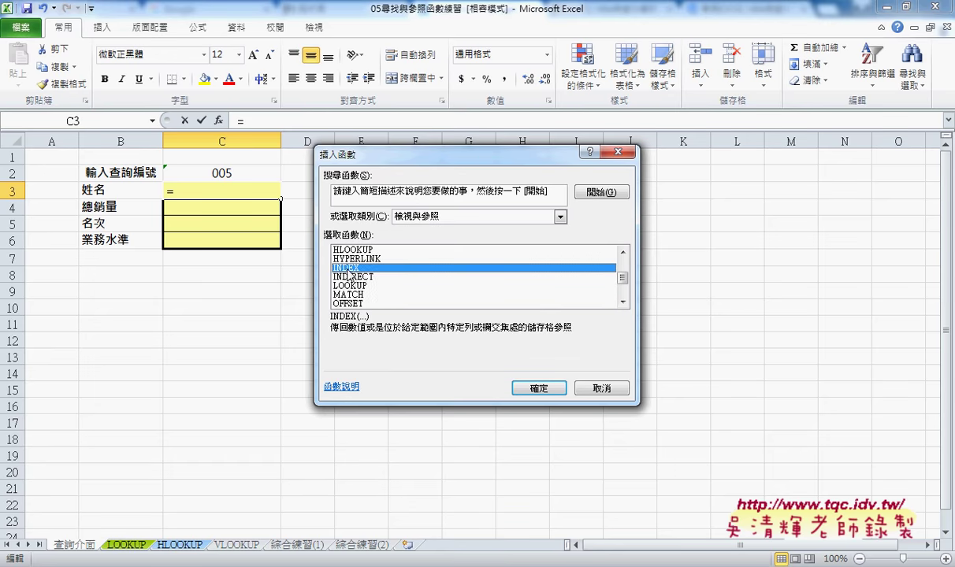
click(346, 285)
click(353, 294)
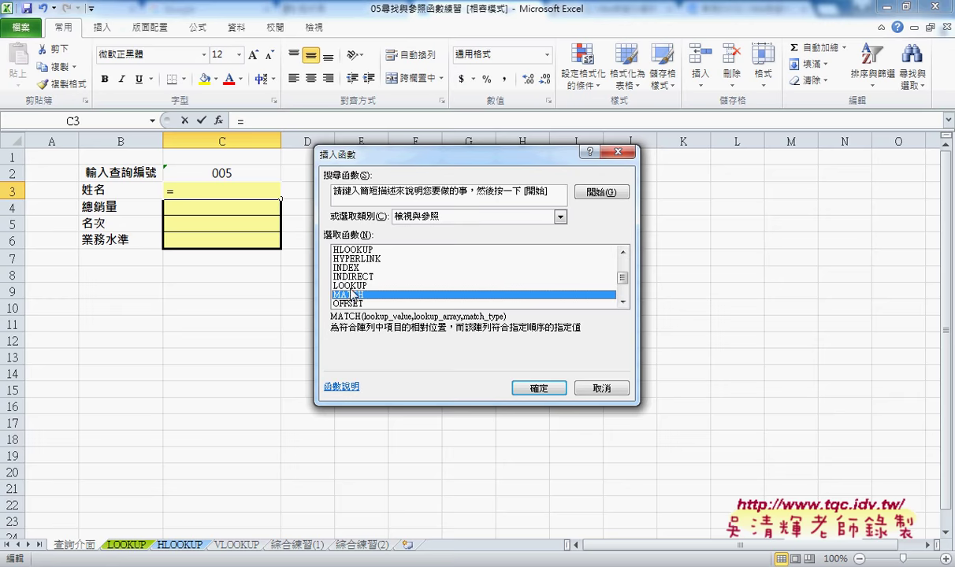
Insert the LOOKUP function in C3 and choose its vector argument form.
click(351, 288)
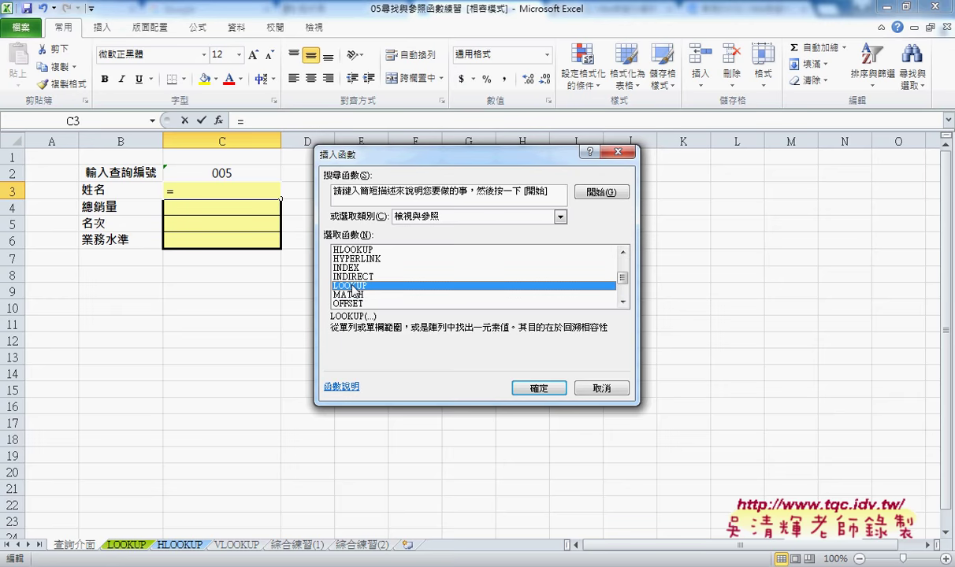
click(536, 387)
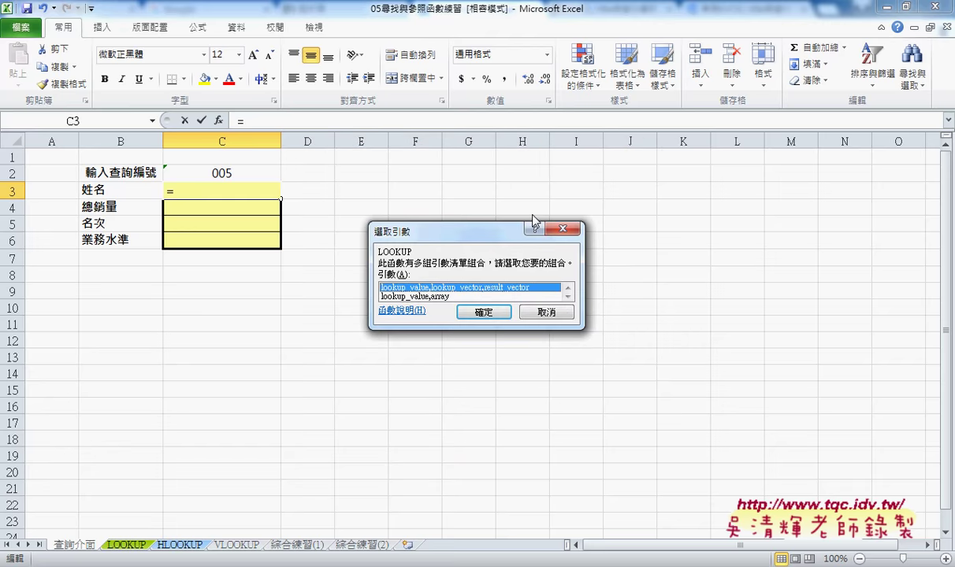
drag(528, 225, 592, 191)
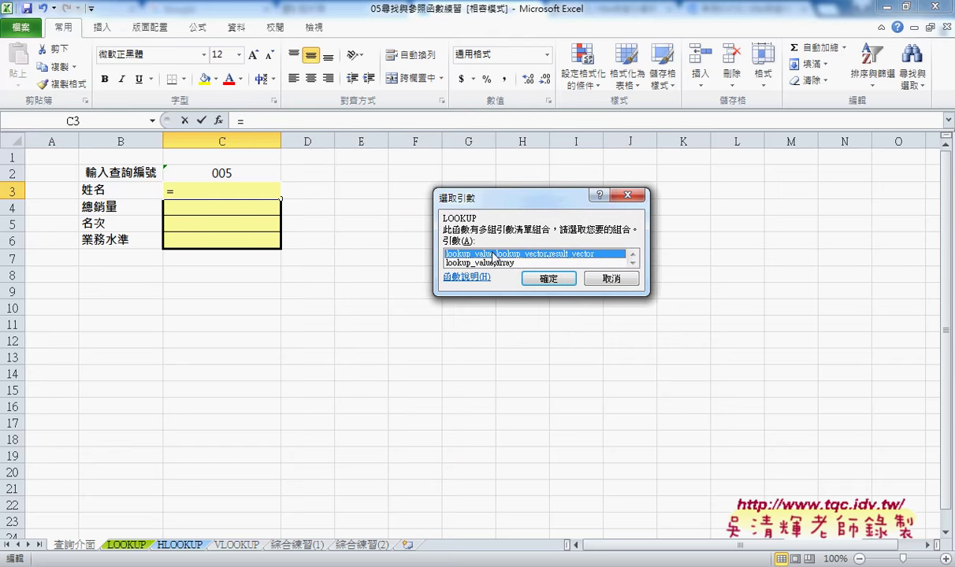
click(548, 279)
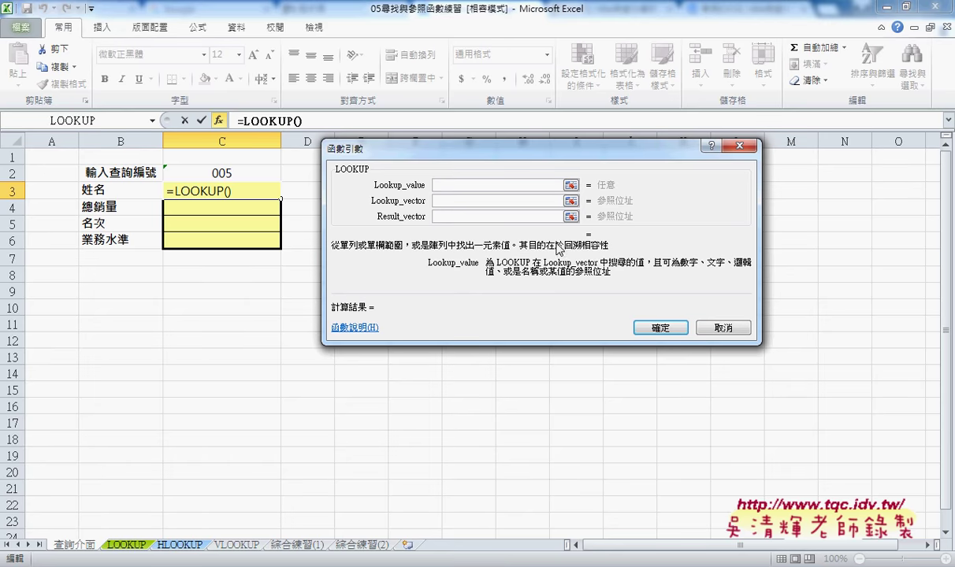
Set Lookup_value C2, Lookup_vector LOOKUP!A3:A10 and Result_vector LOOKUP!B3:B10.
click(228, 172)
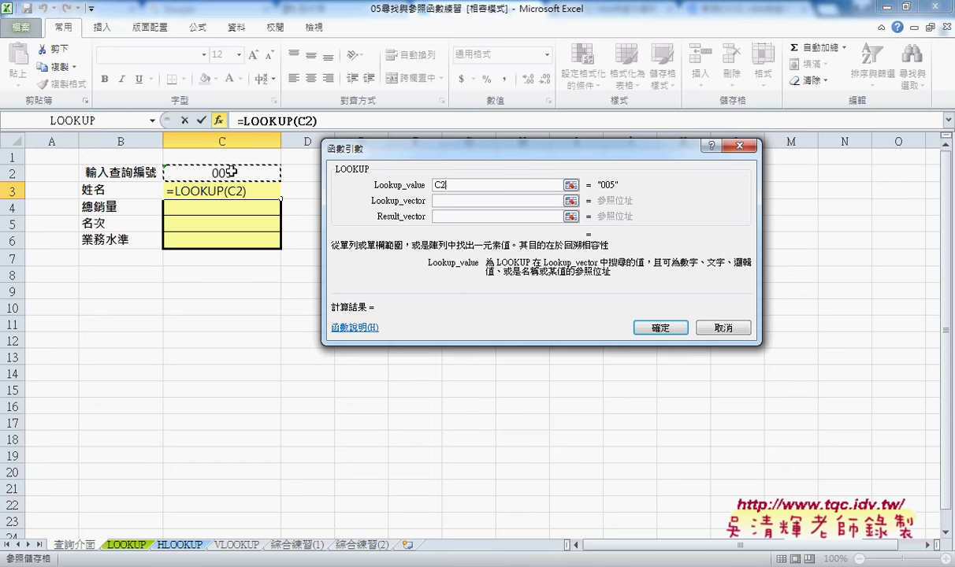
click(454, 202)
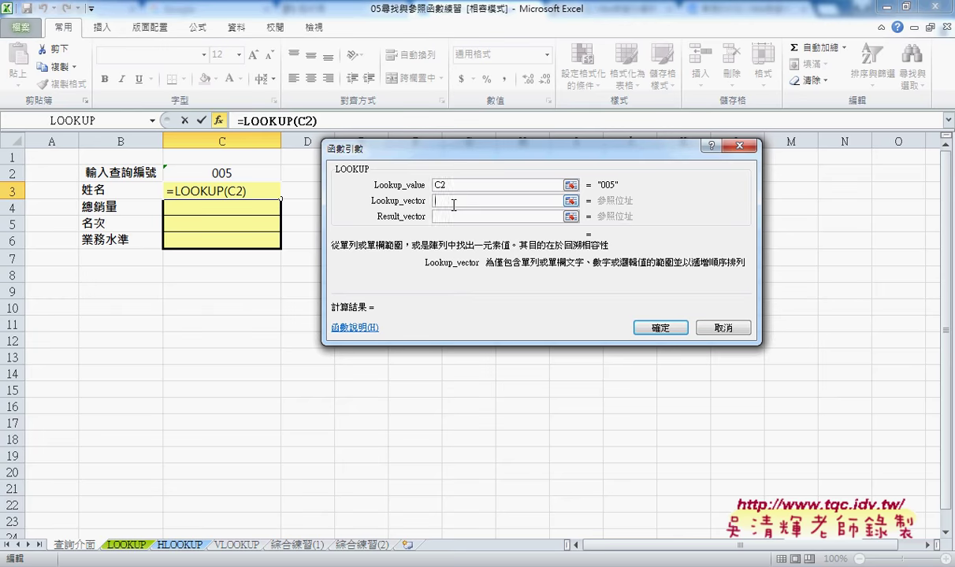
click(124, 545)
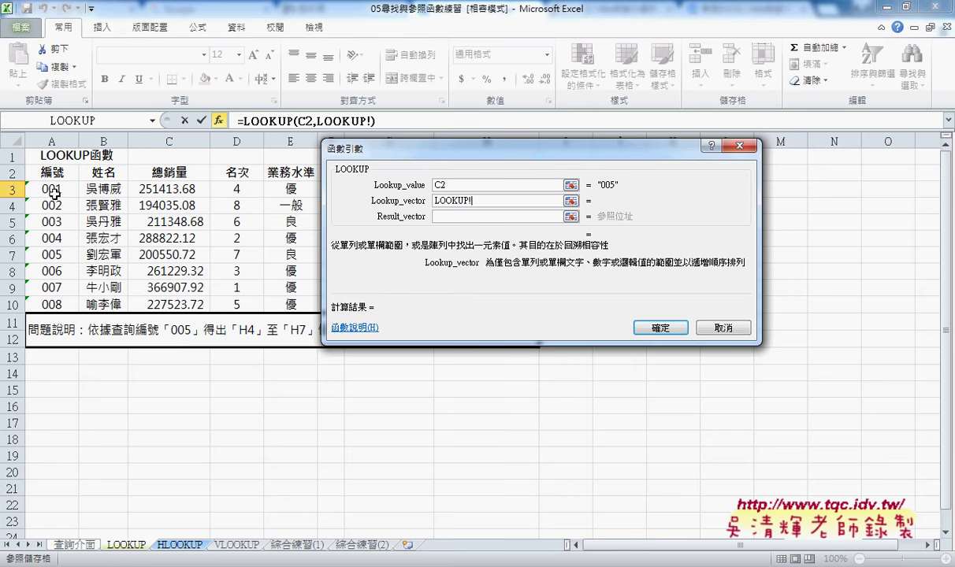
drag(55, 188, 63, 304)
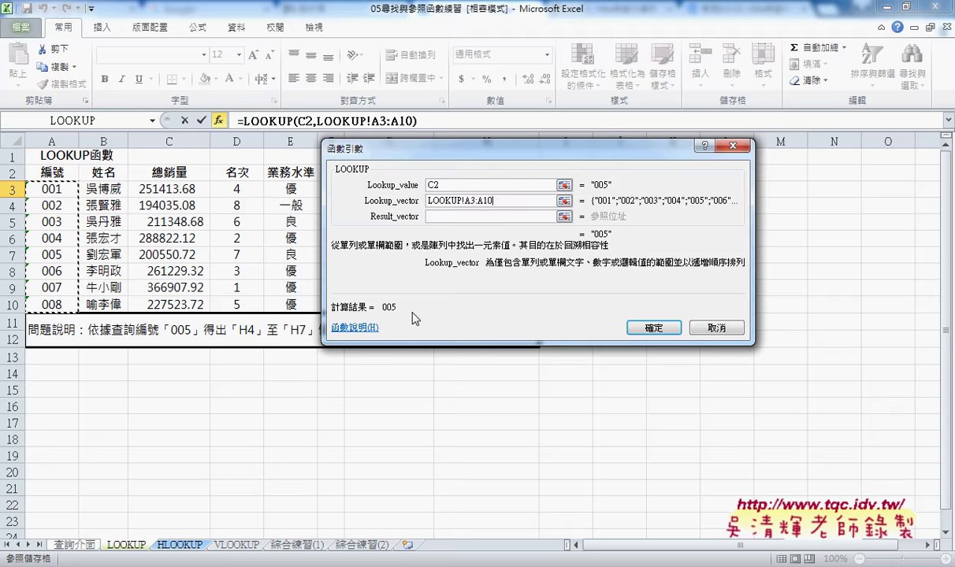
click(441, 217)
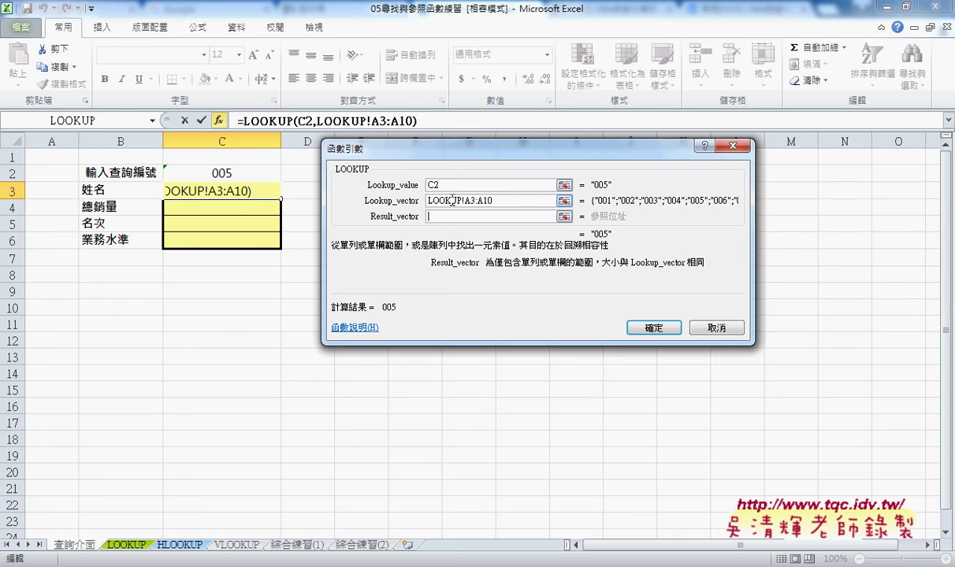
click(126, 545)
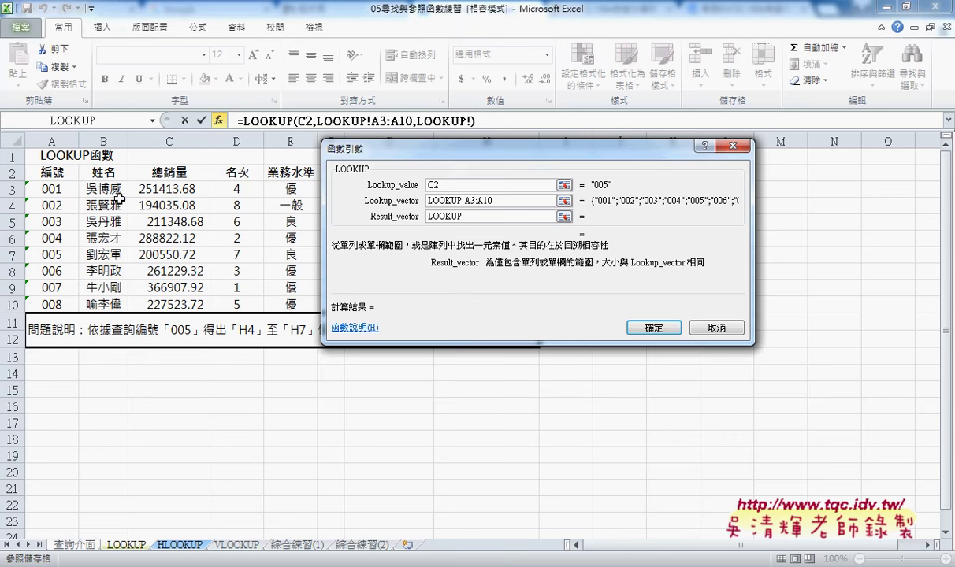
drag(110, 189, 115, 305)
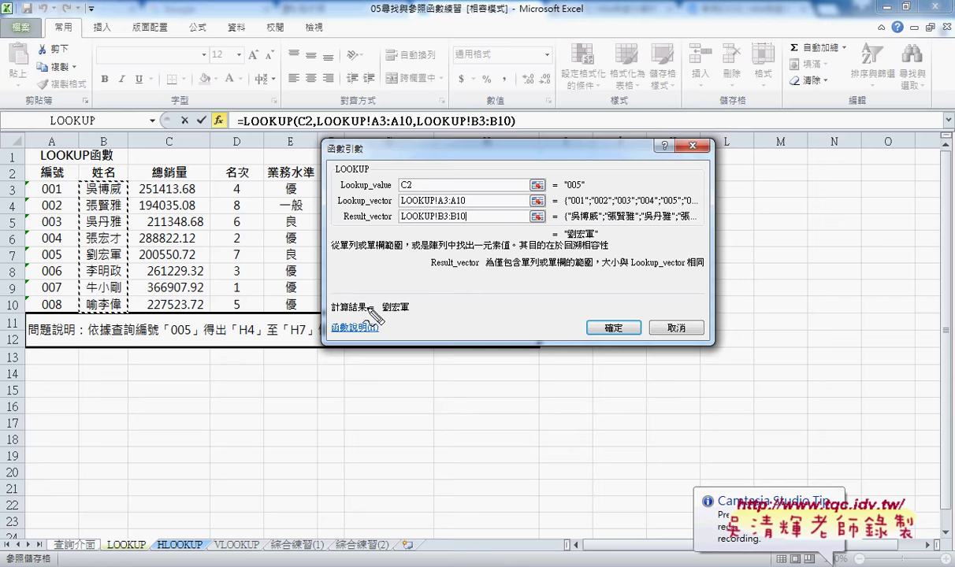
Mark up the arguments, clear the marks, and confirm the LOOKUP formula in C3.
drag(564, 190, 587, 189)
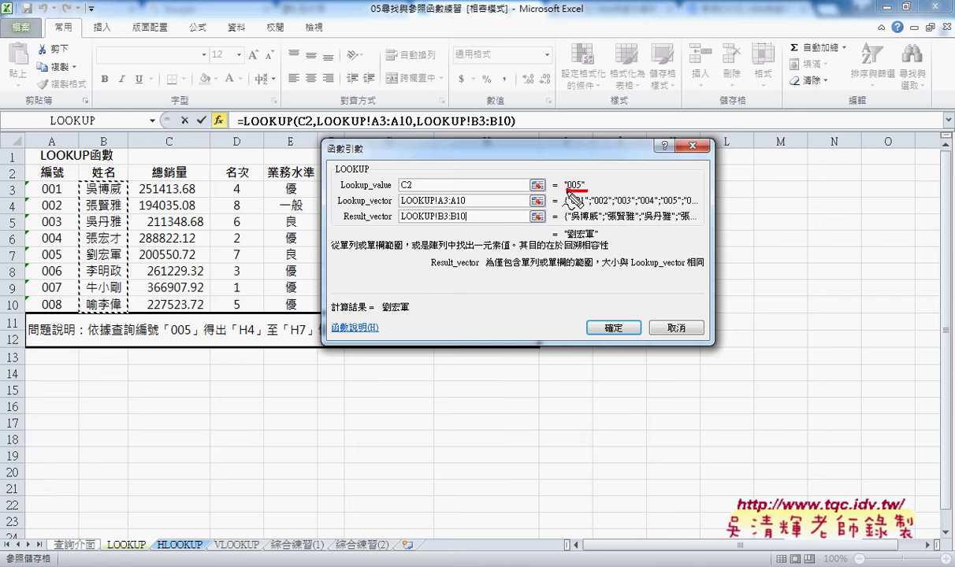
drag(662, 205, 680, 204)
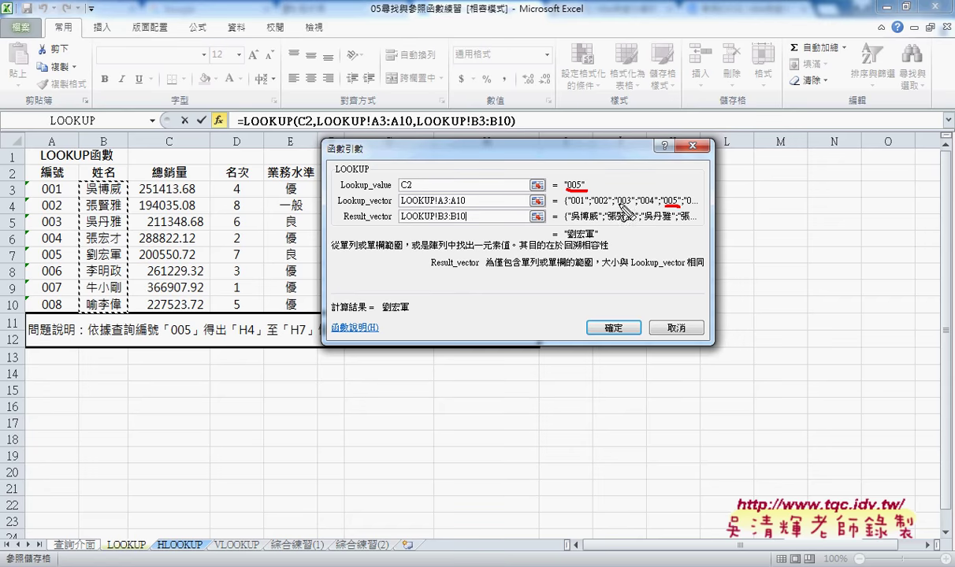
drag(755, 180, 749, 221)
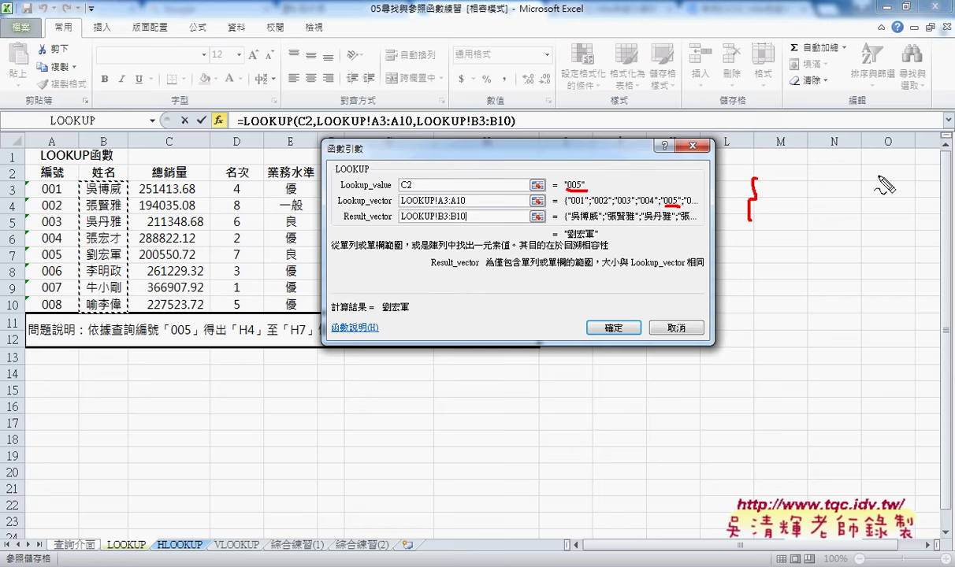
drag(872, 178, 869, 222)
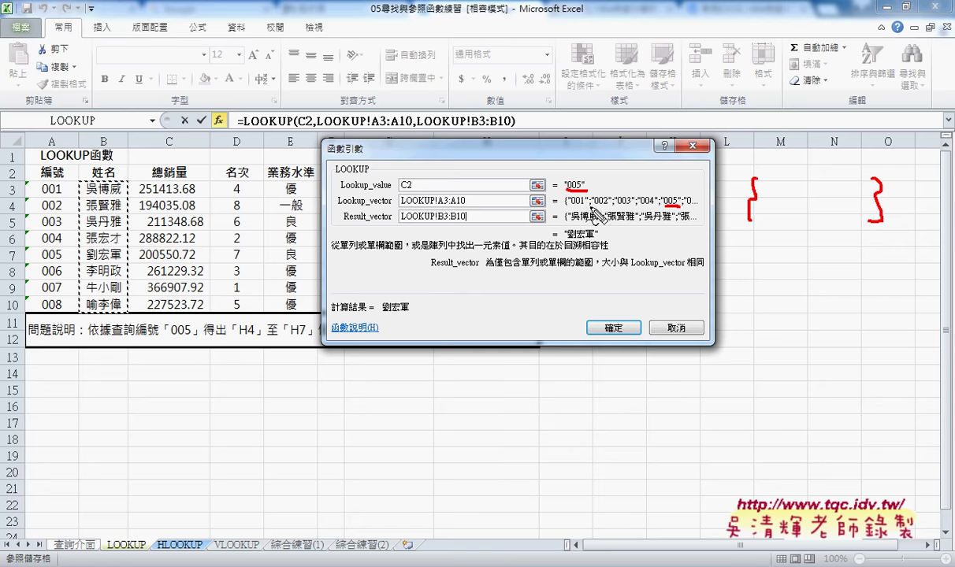
drag(586, 208, 591, 209)
key(Escape)
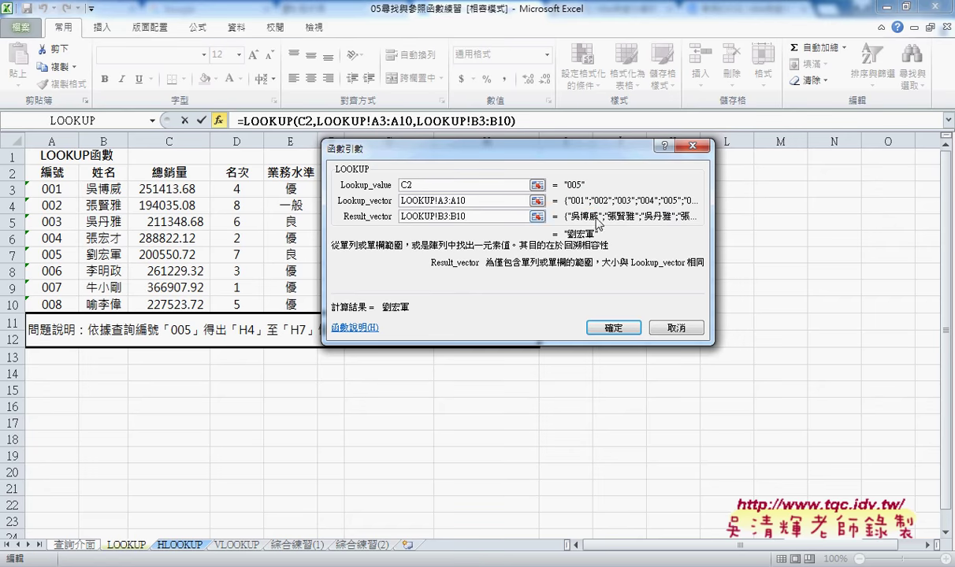
click(617, 330)
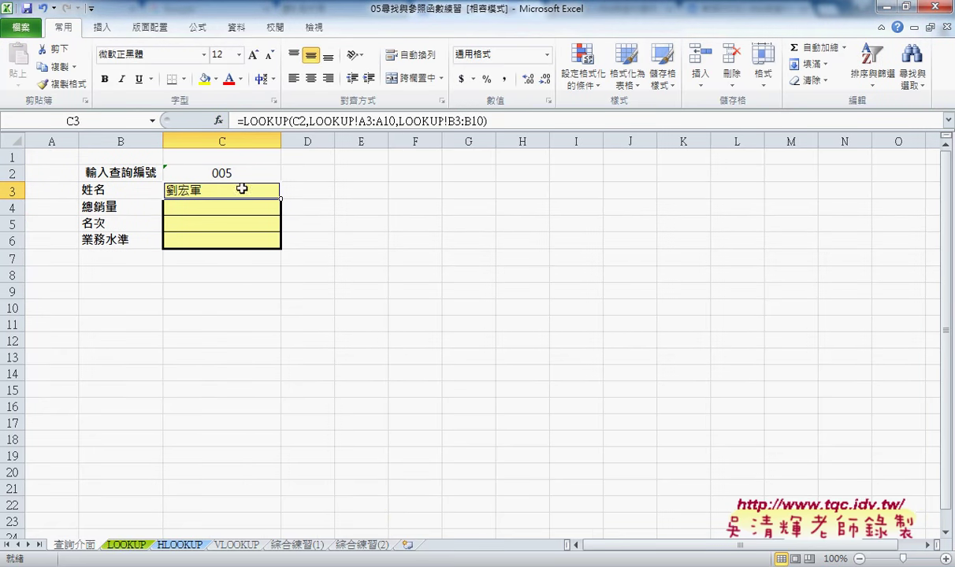
Center the name in C3 and copy its lookup formula text.
click(310, 78)
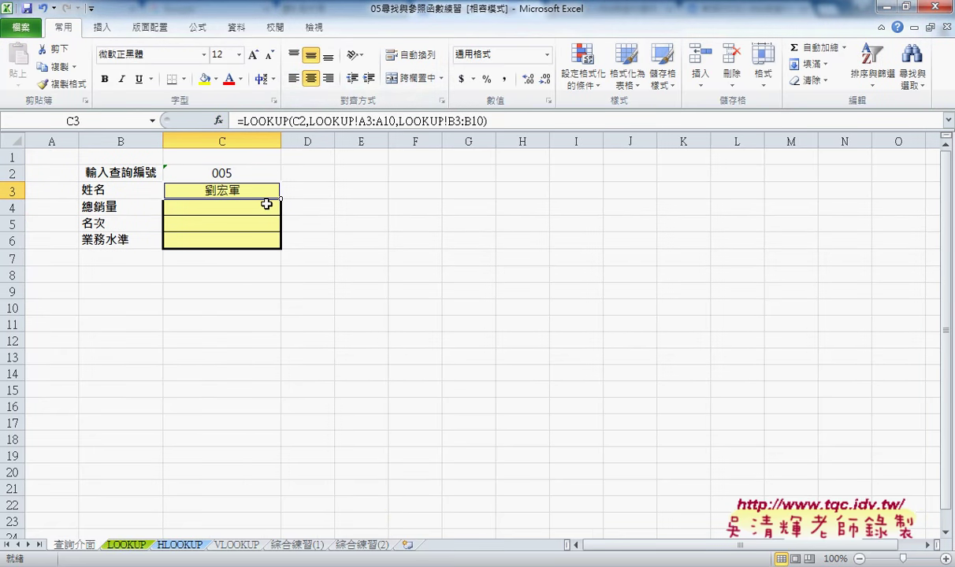
click(235, 204)
click(236, 193)
drag(498, 121, 237, 120)
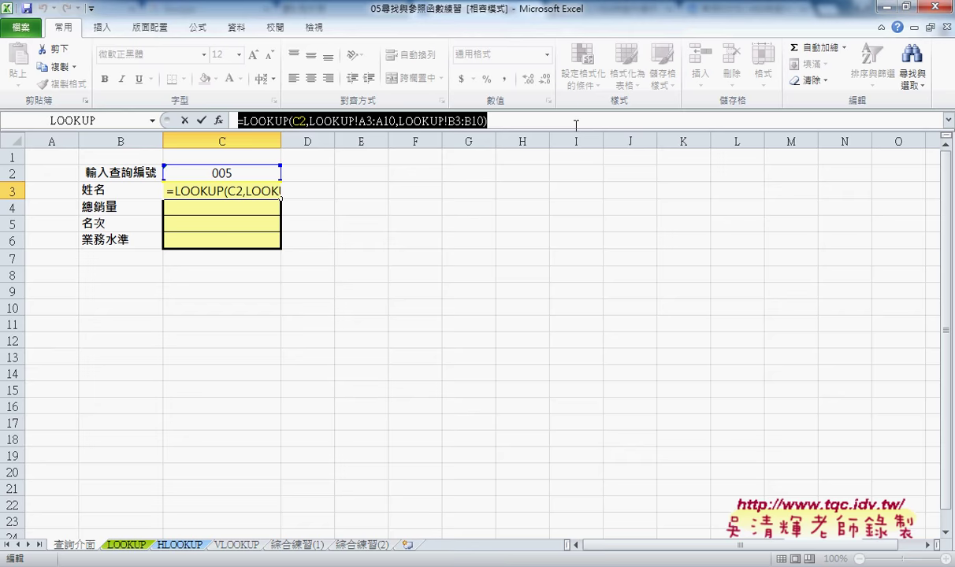
key(ctrl+c)
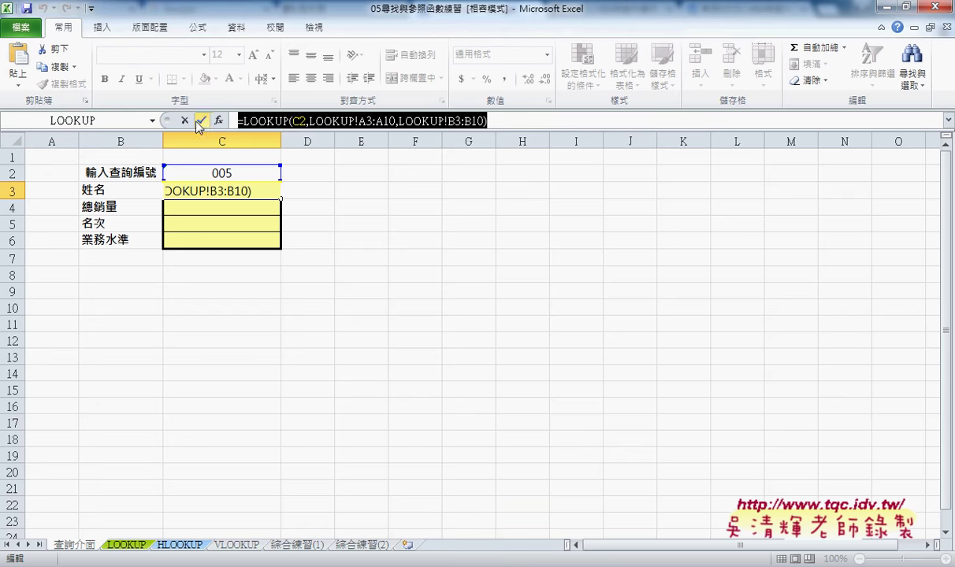
click(201, 121)
Paste the formula into C4 with result range LOOKUP!C3:C10, returning 200550.72.
click(224, 208)
click(282, 121)
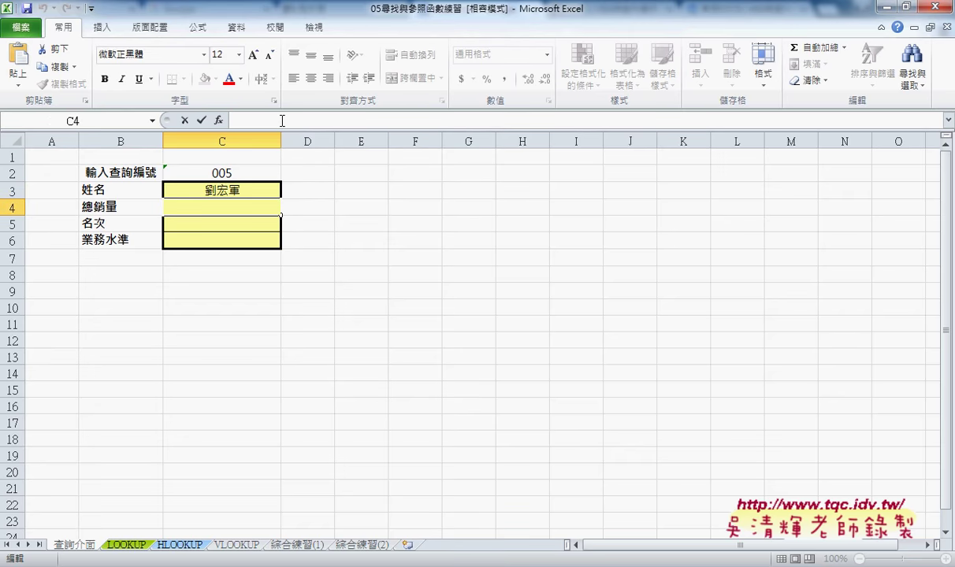
key(ctrl+v)
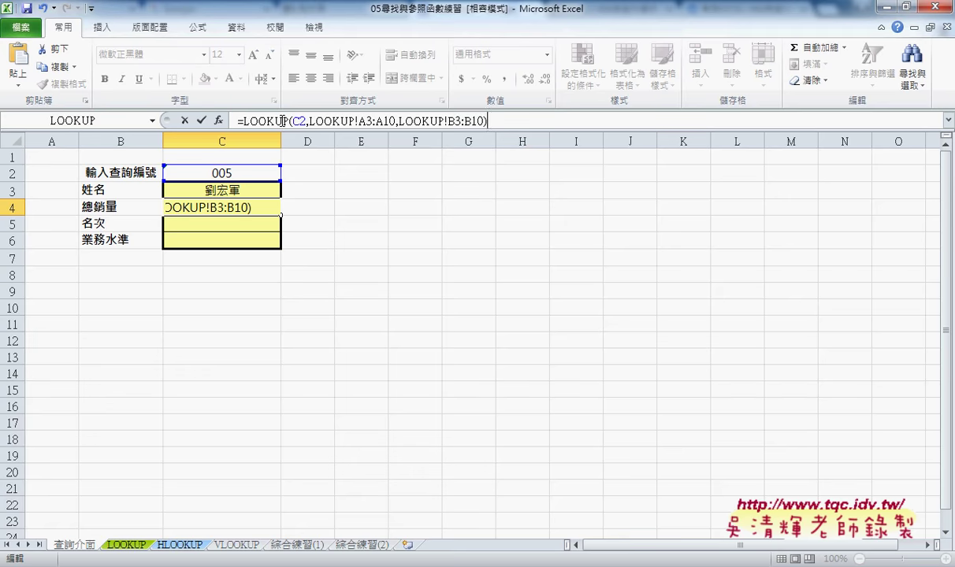
drag(454, 120, 448, 121)
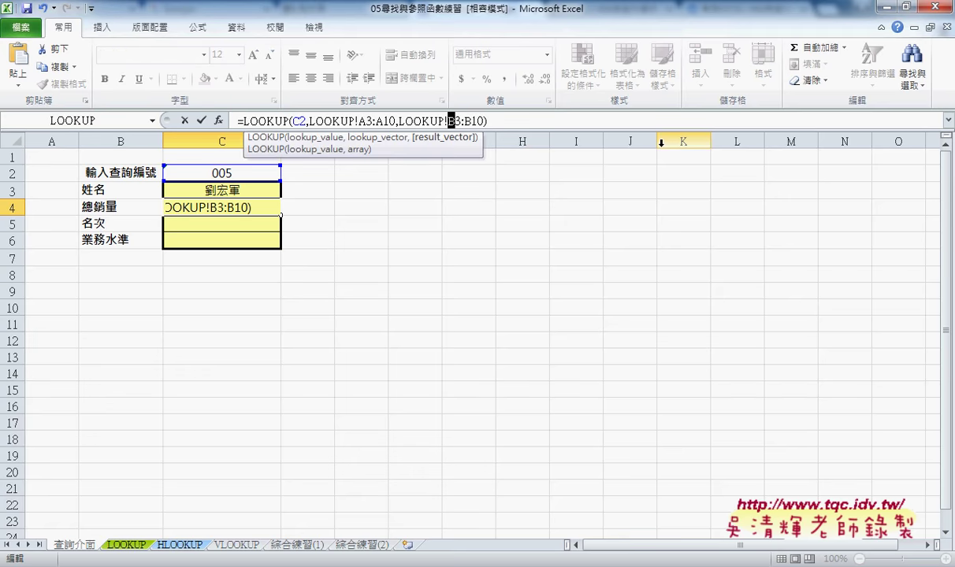
text(C)
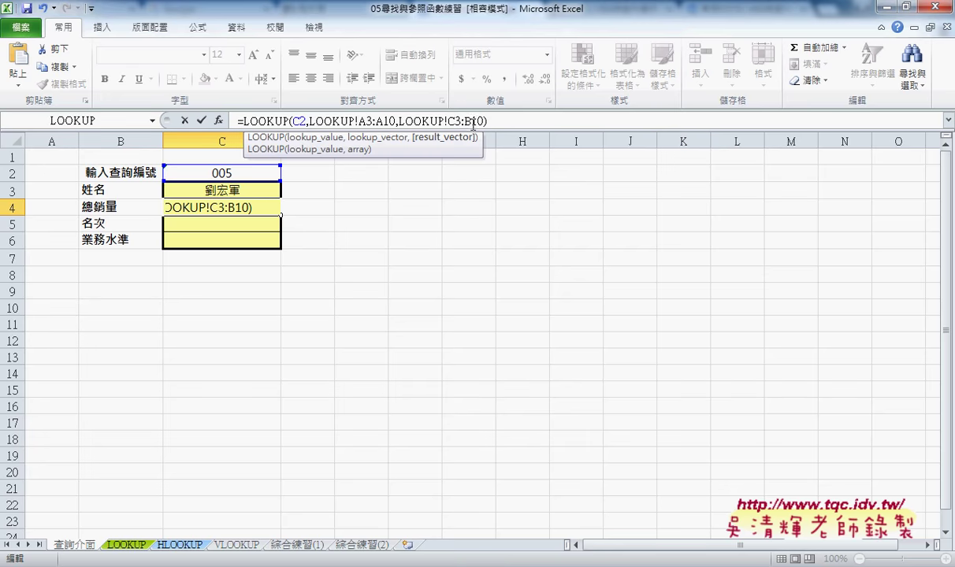
drag(471, 121, 464, 120)
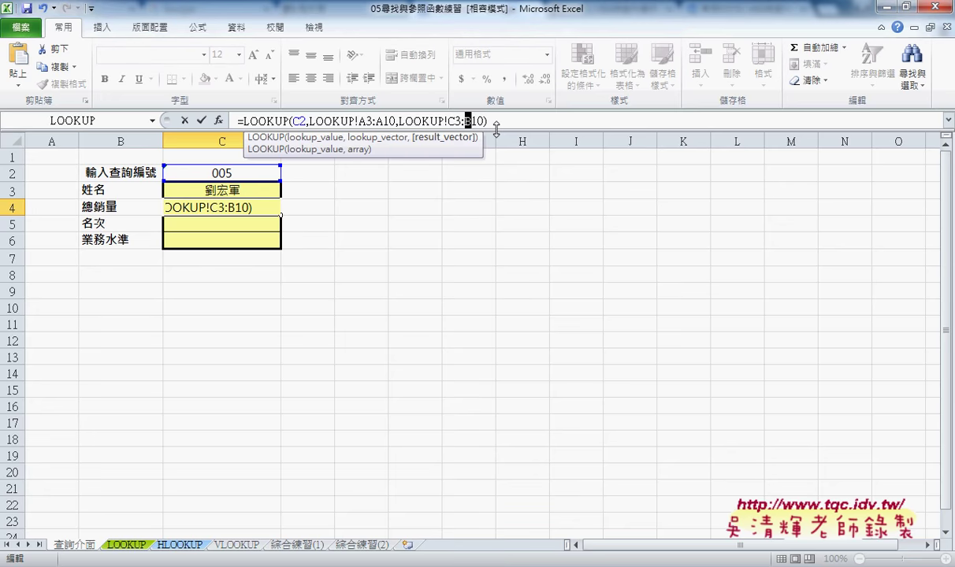
text(C)
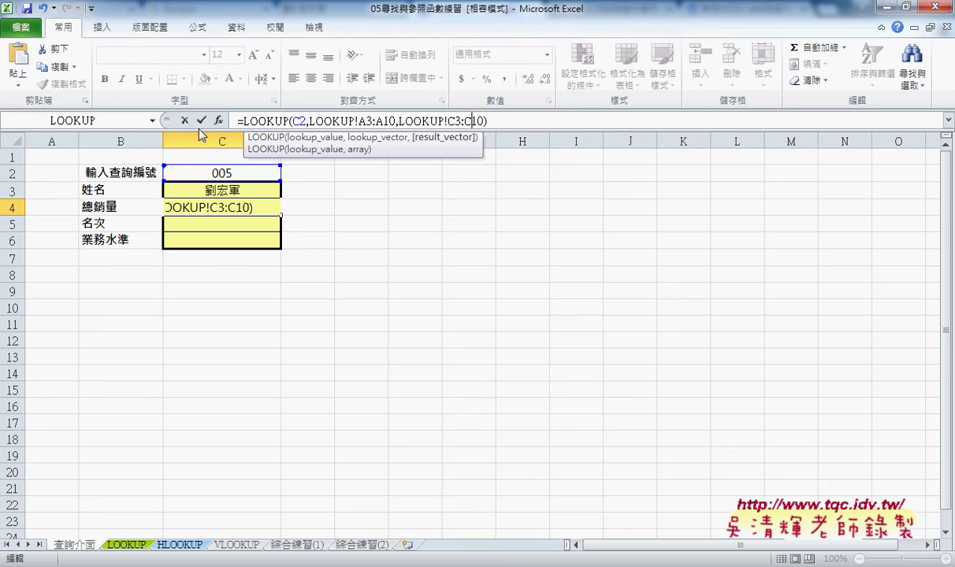
click(201, 121)
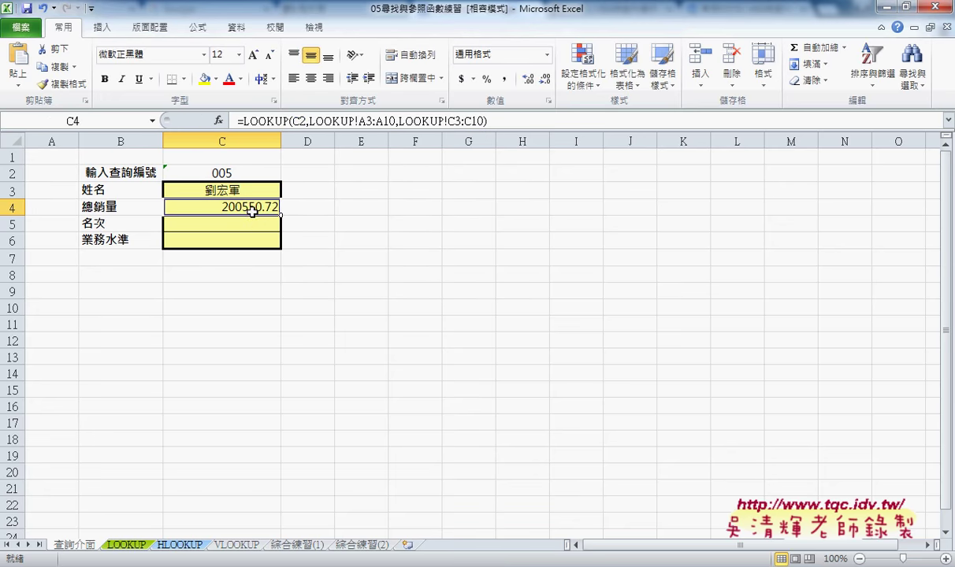
Enter the lookup formula in C5 using result range LOOKUP!D3:D10, returning rank 7.
click(253, 224)
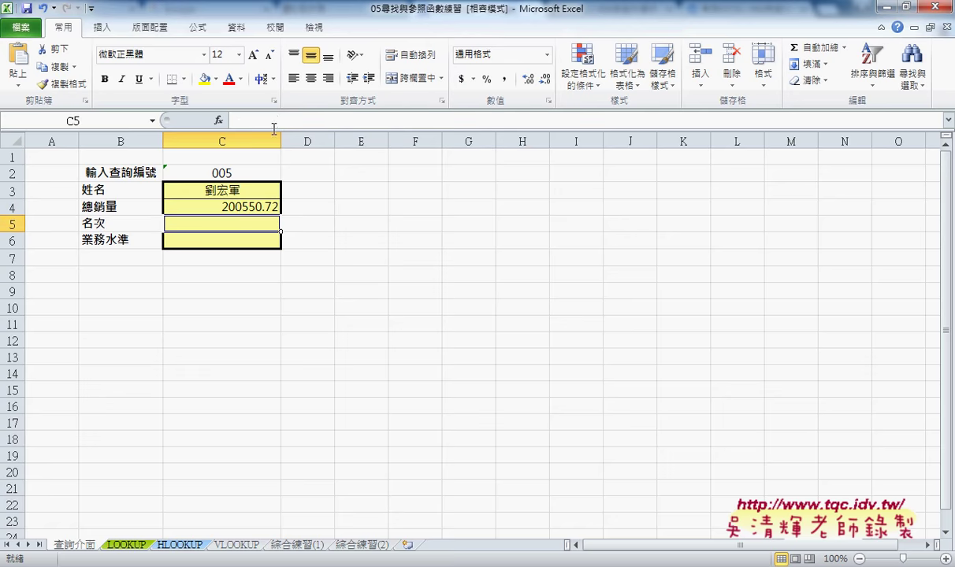
click(274, 121)
key(ctrl+v)
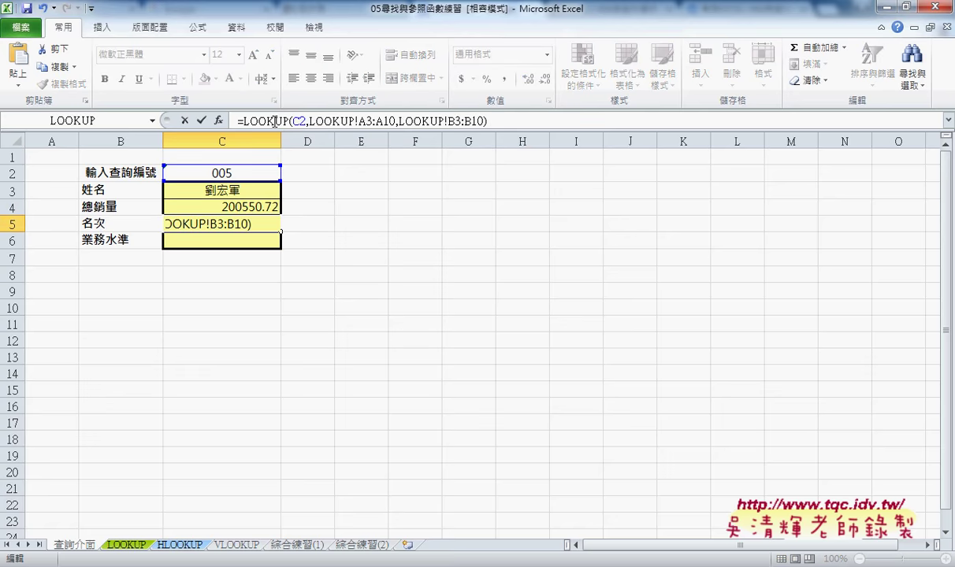
click(451, 120)
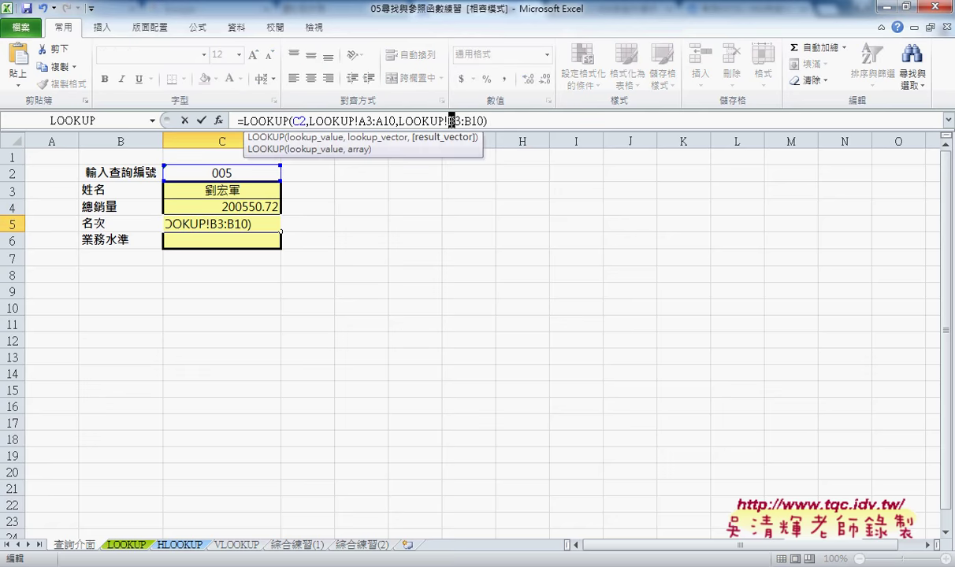
text(D)
drag(464, 120, 471, 121)
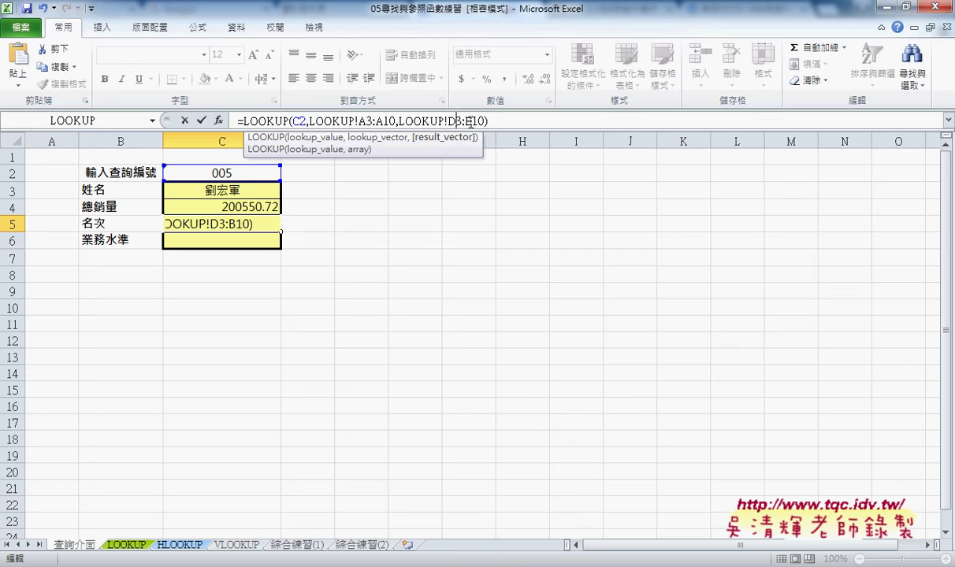
text(D)
click(201, 120)
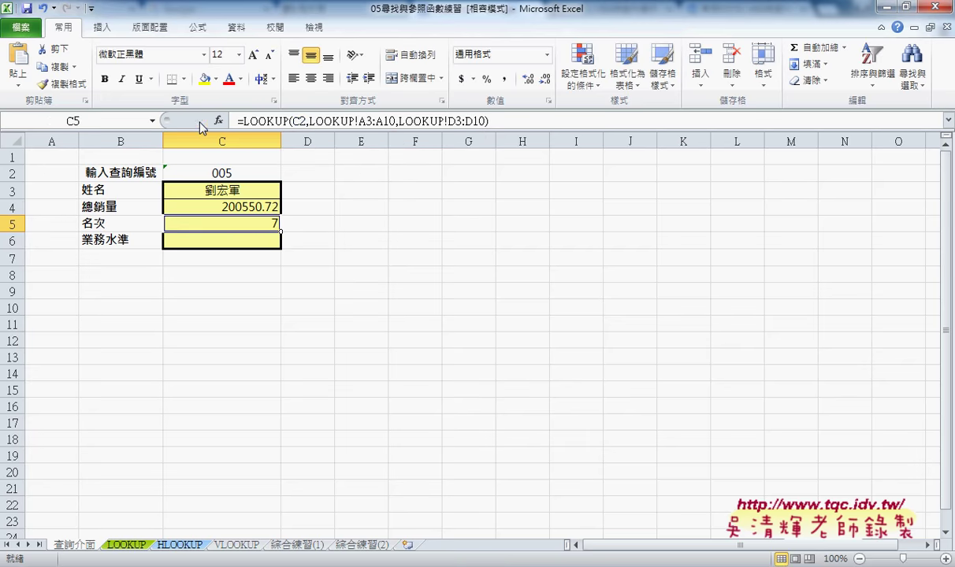
Enter the lookup formula in C6 using result range LOOKUP!E3:E10, returning level 良.
click(264, 240)
click(298, 125)
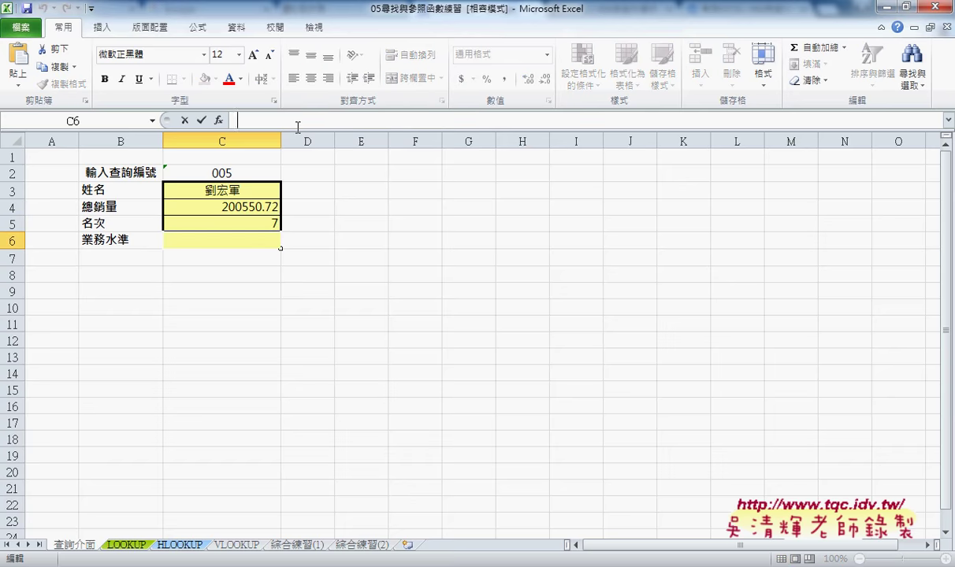
key(ctrl+v)
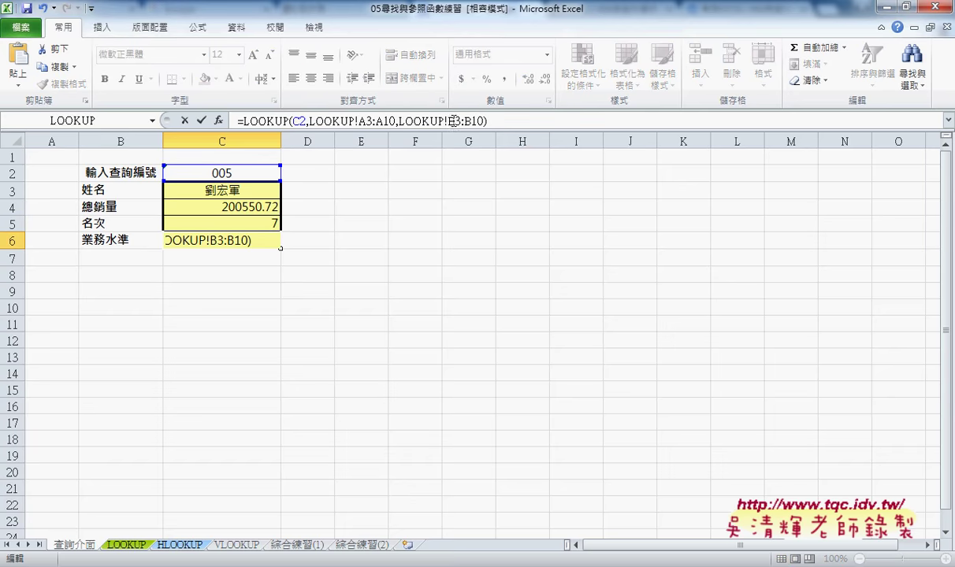
click(451, 121)
text(E)
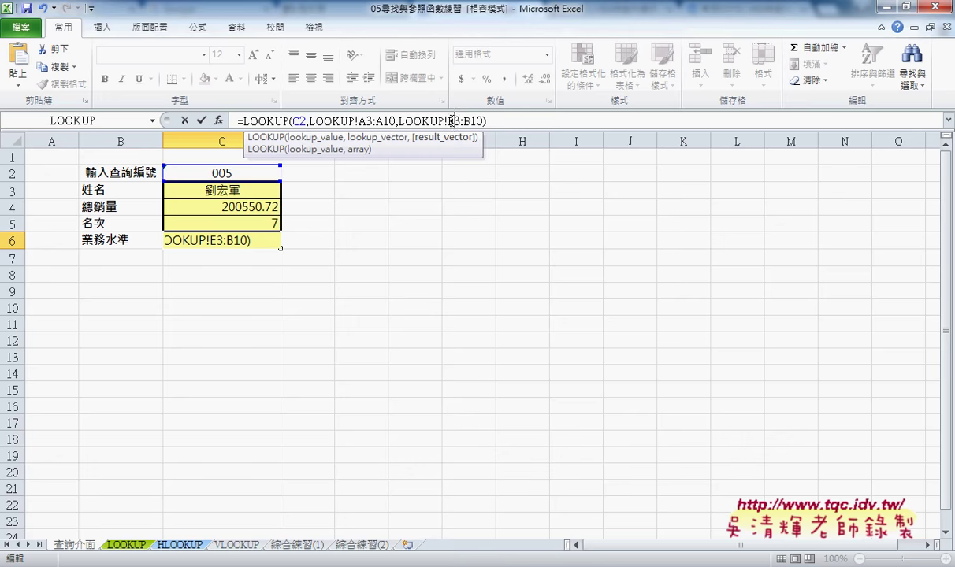
drag(463, 120, 470, 120)
text(E)
click(202, 121)
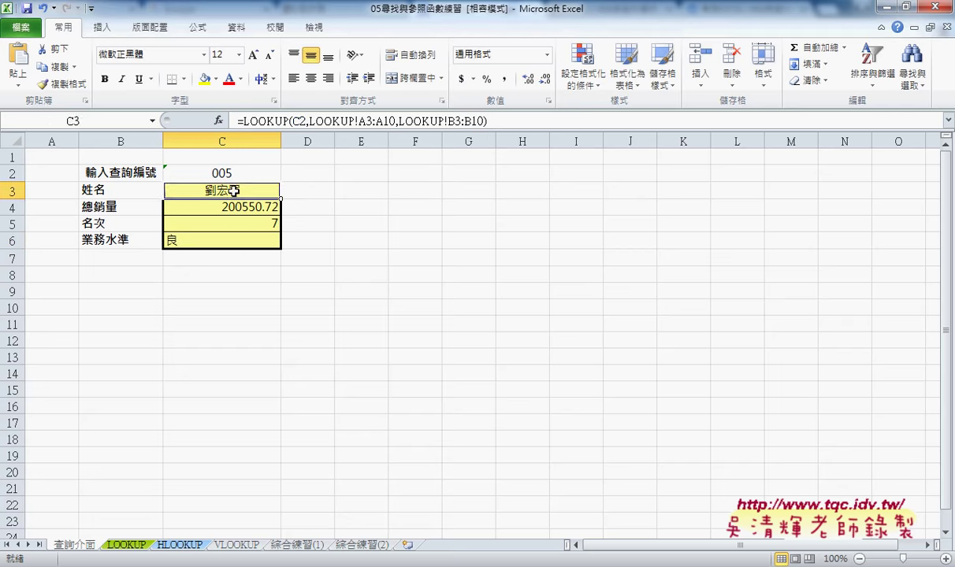
Center the four result cells C3:C6.
drag(203, 189, 256, 236)
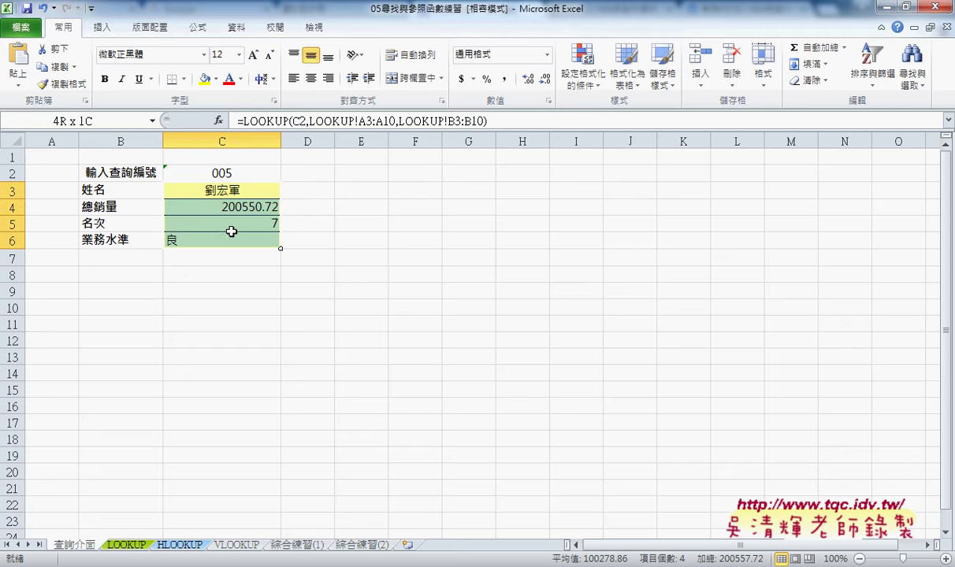
click(311, 80)
click(310, 80)
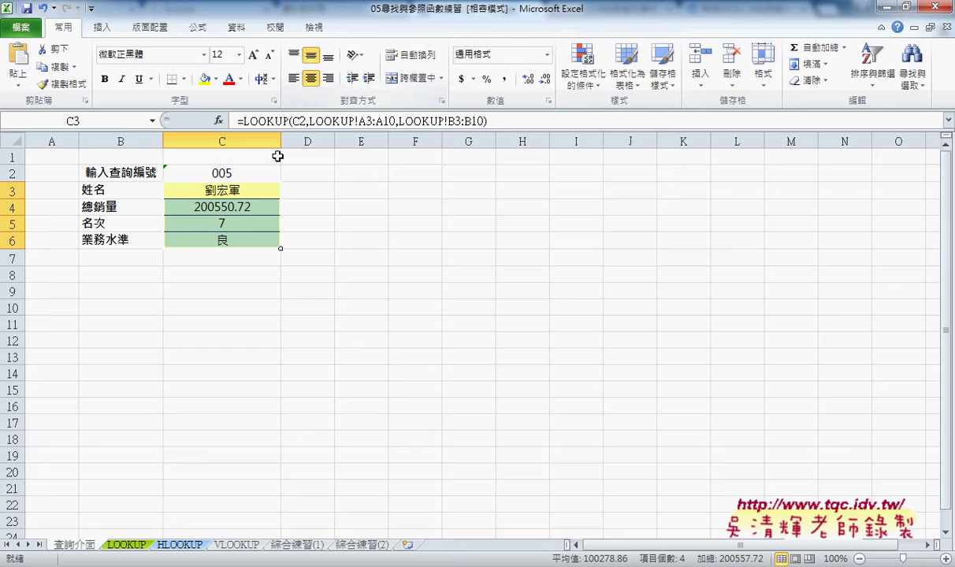
Test the form by changing C2 to 001, then 002, checking against the LOOKUP sheet.
click(244, 172)
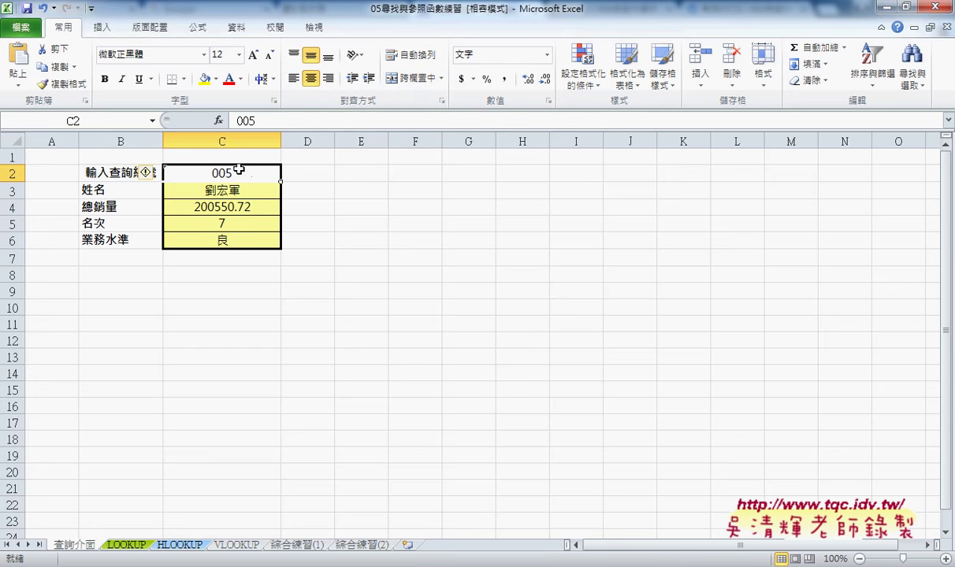
click(251, 121)
drag(251, 121, 481, 127)
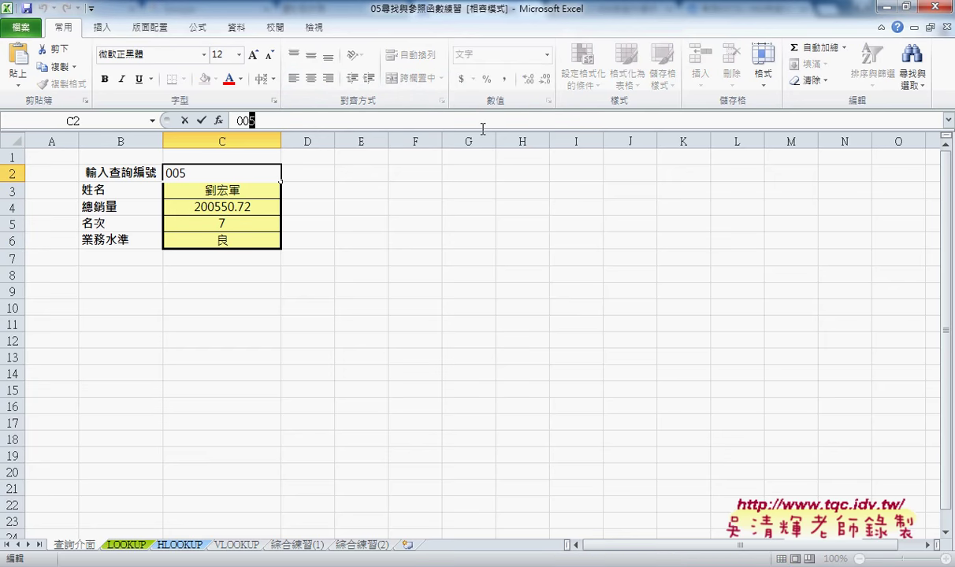
text(1)
key(Return)
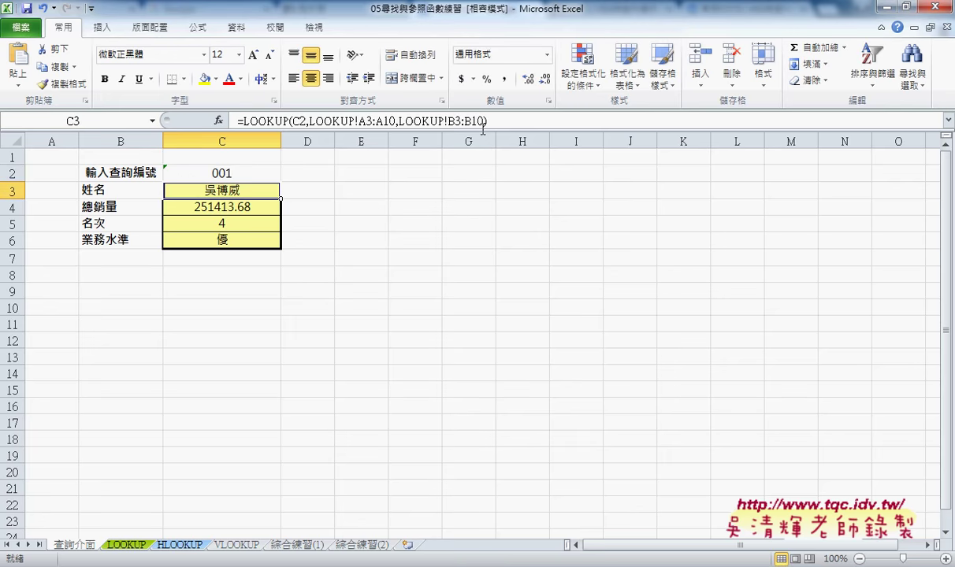
double_click(227, 171)
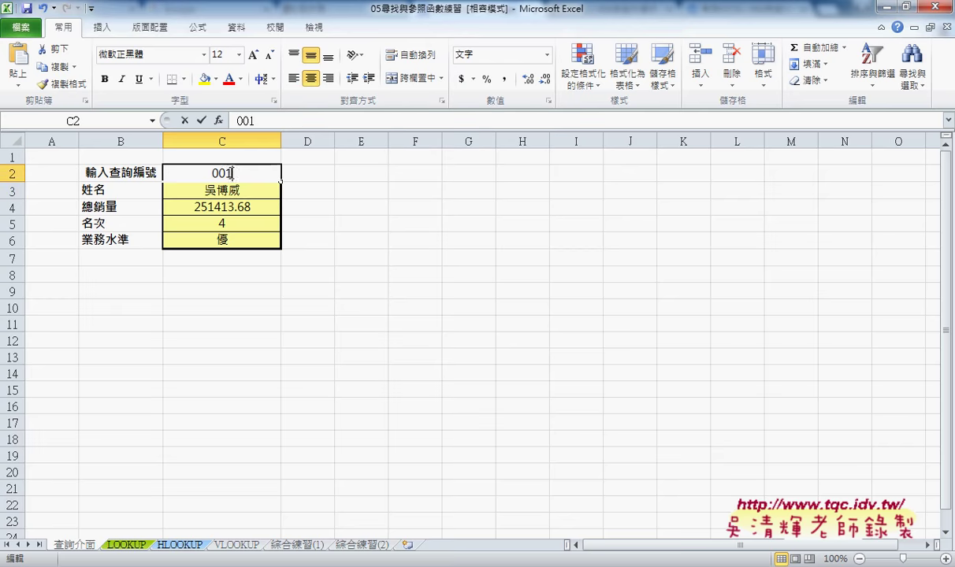
key(BackSpace)
text(2)
key(Return)
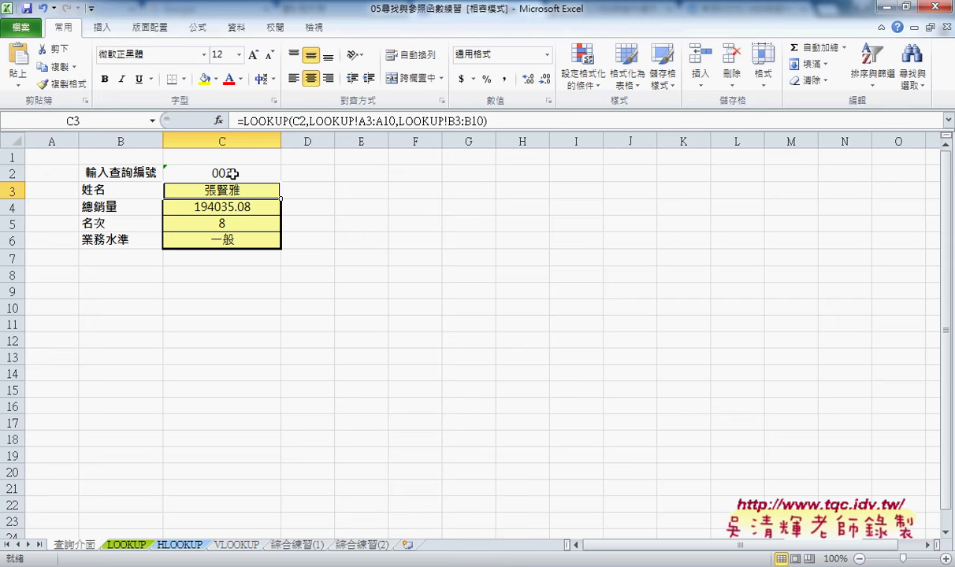
click(233, 173)
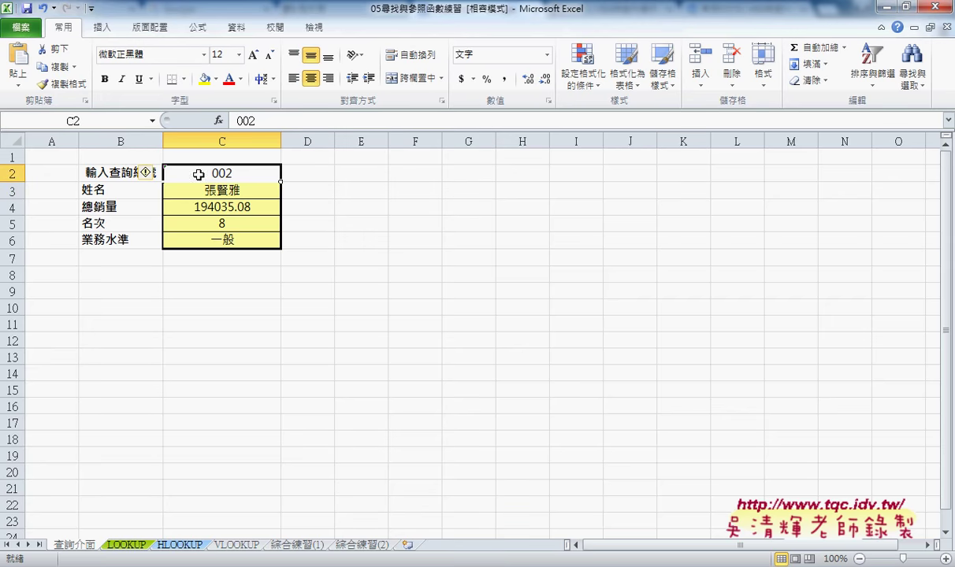
click(126, 545)
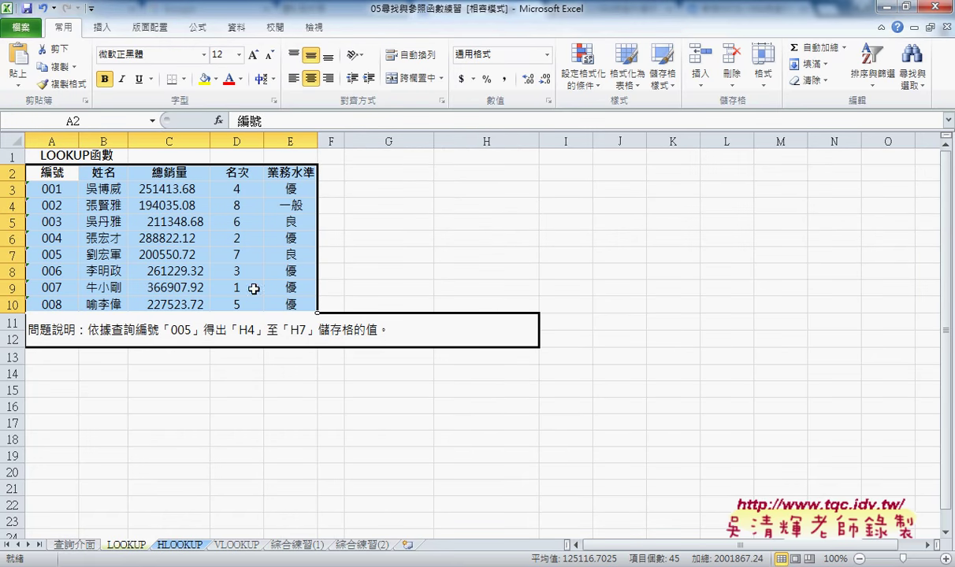
click(76, 544)
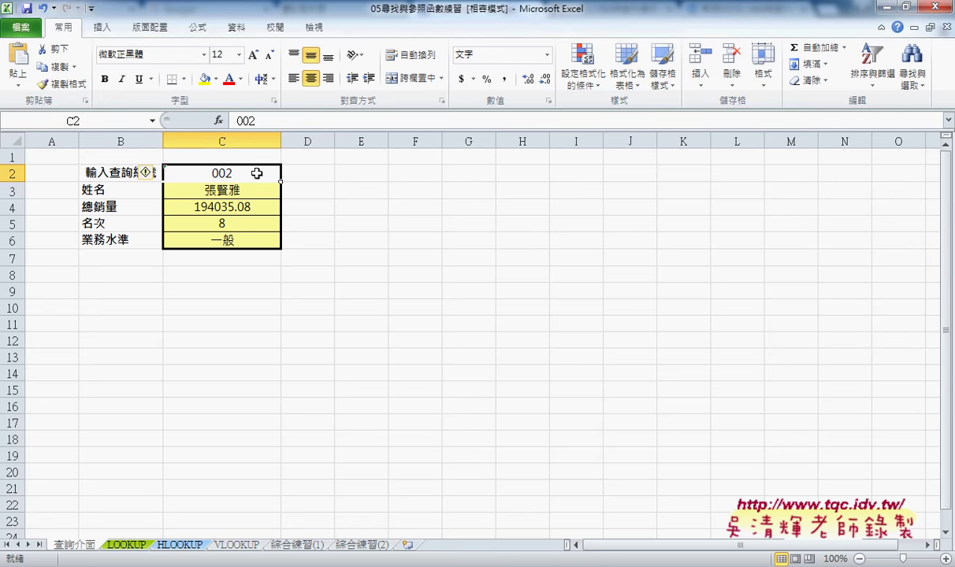
Show C3's formula, mark its LOOKUP!A3:A10 range and source sheet, then switch to the 公式 ribbon.
click(246, 182)
click(247, 164)
click(249, 190)
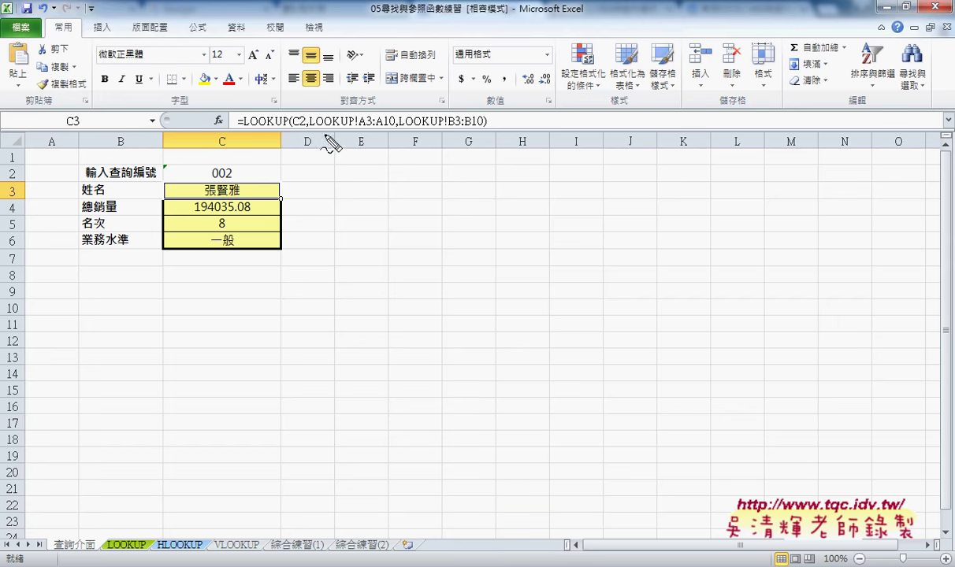
drag(312, 125, 397, 125)
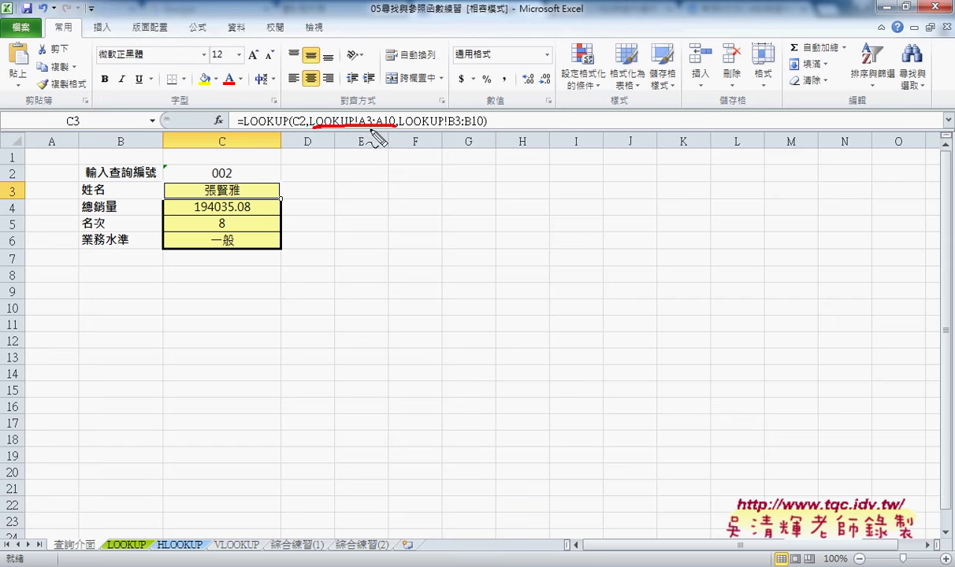
drag(142, 533, 149, 550)
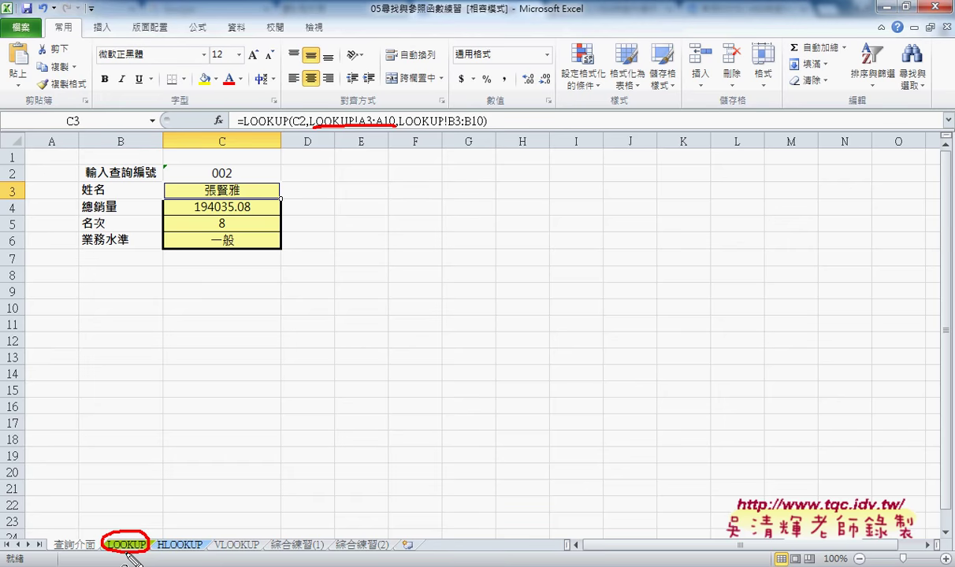
key(Escape)
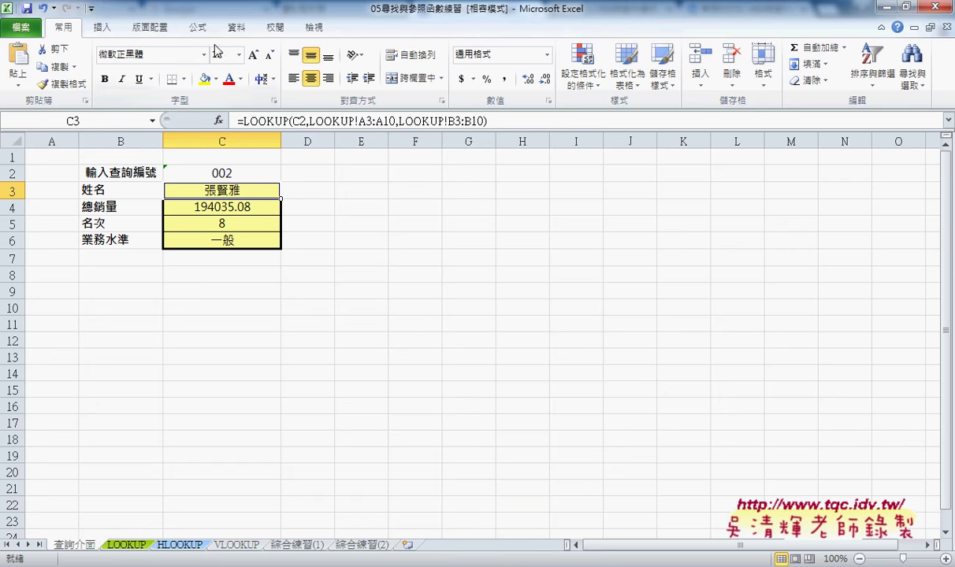
click(203, 32)
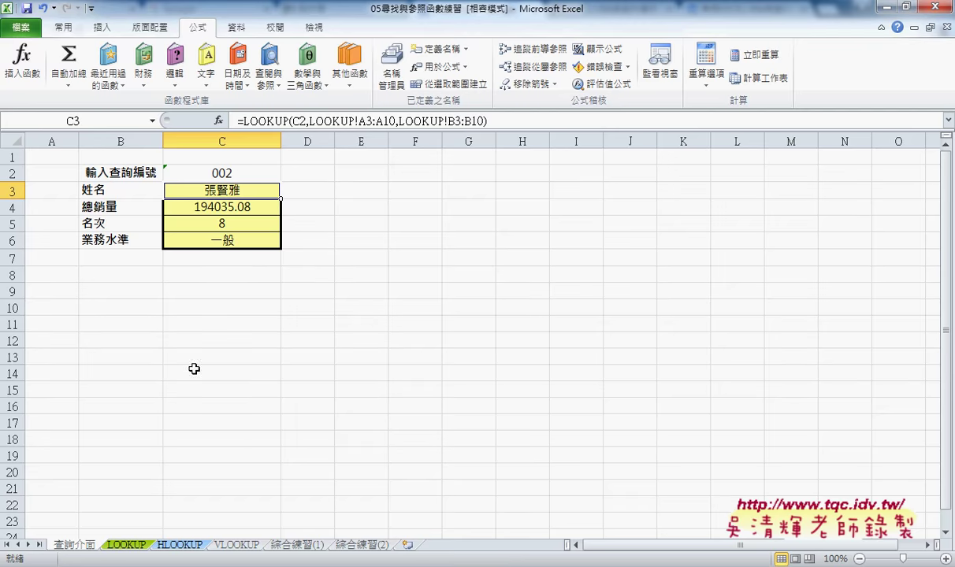
On the LOOKUP sheet, select the table A2:E10 including its header row.
click(123, 547)
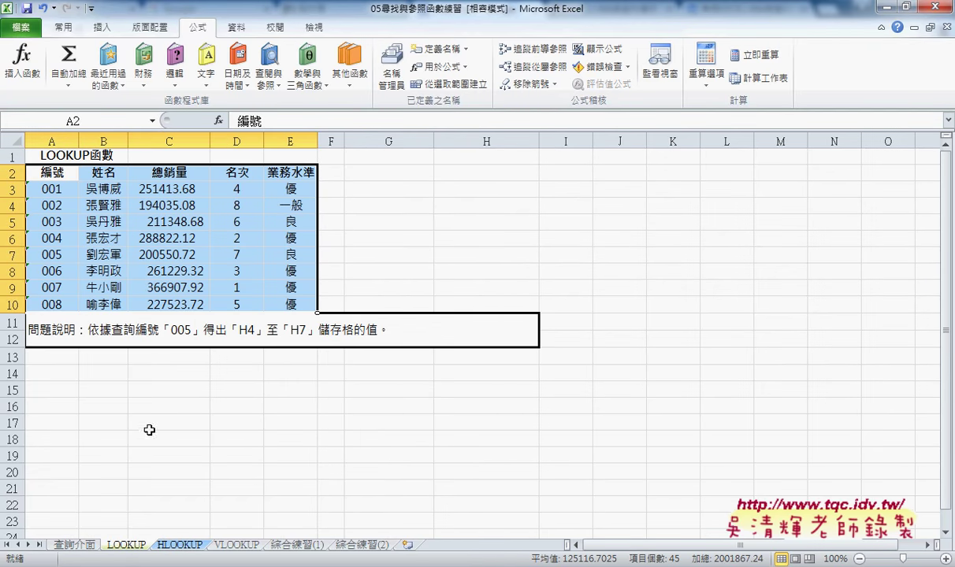
mouse_move(53, 169)
mouse_down()
mouse_move(159, 266)
mouse_move(290, 301)
mouse_up()
drag(26, 167, 27, 309)
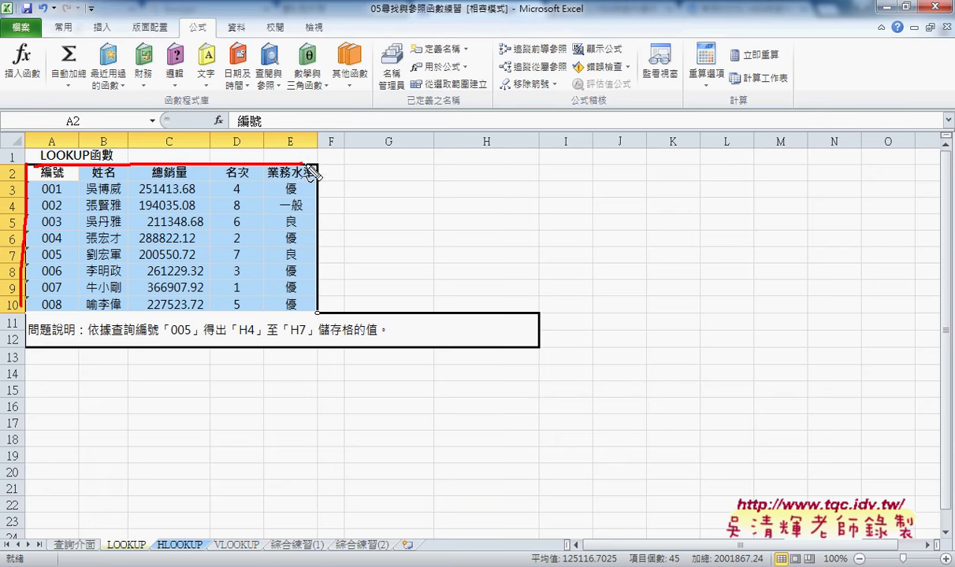
drag(38, 168, 318, 308)
drag(29, 308, 313, 306)
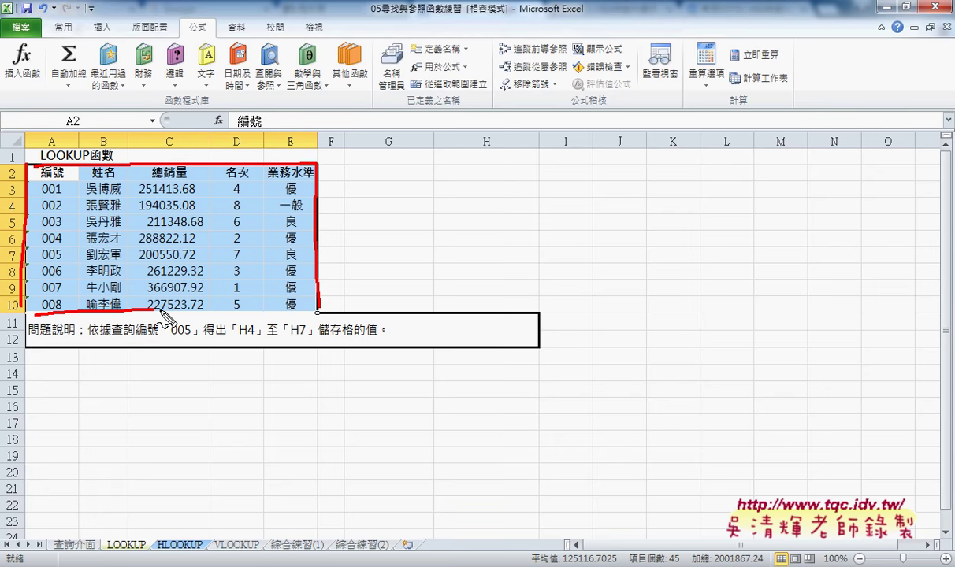
drag(30, 179, 317, 179)
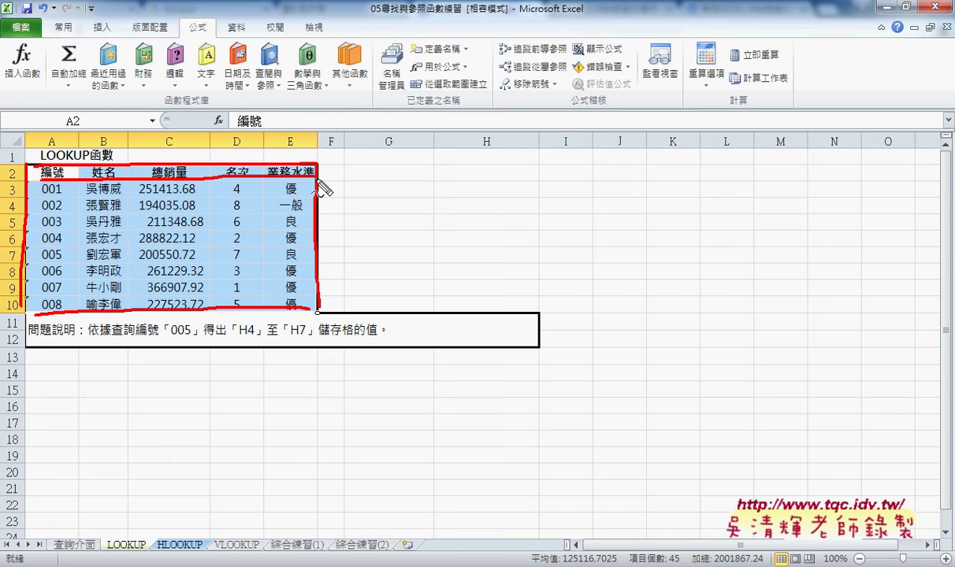
key(Escape)
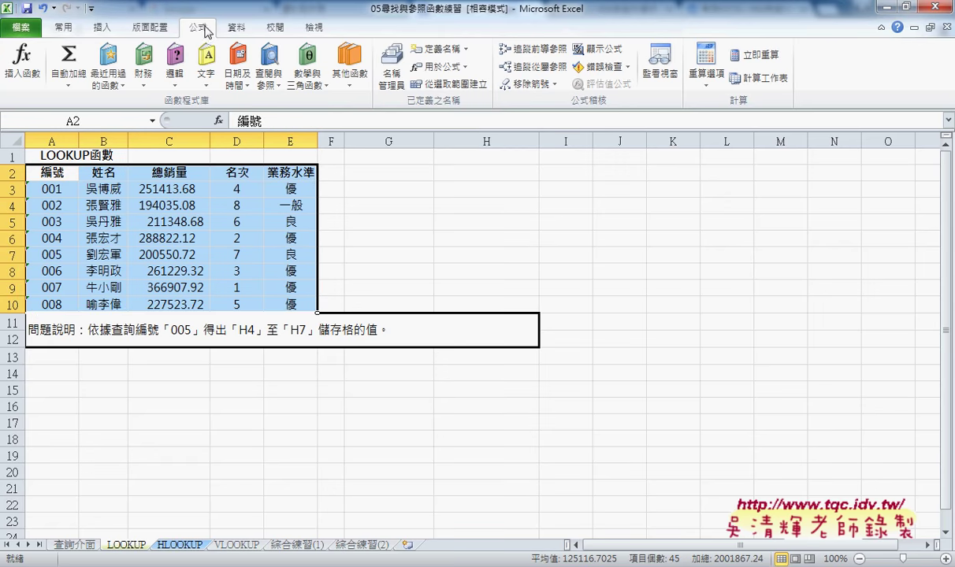
Create names from the top row only, with Left column unchecked.
click(453, 85)
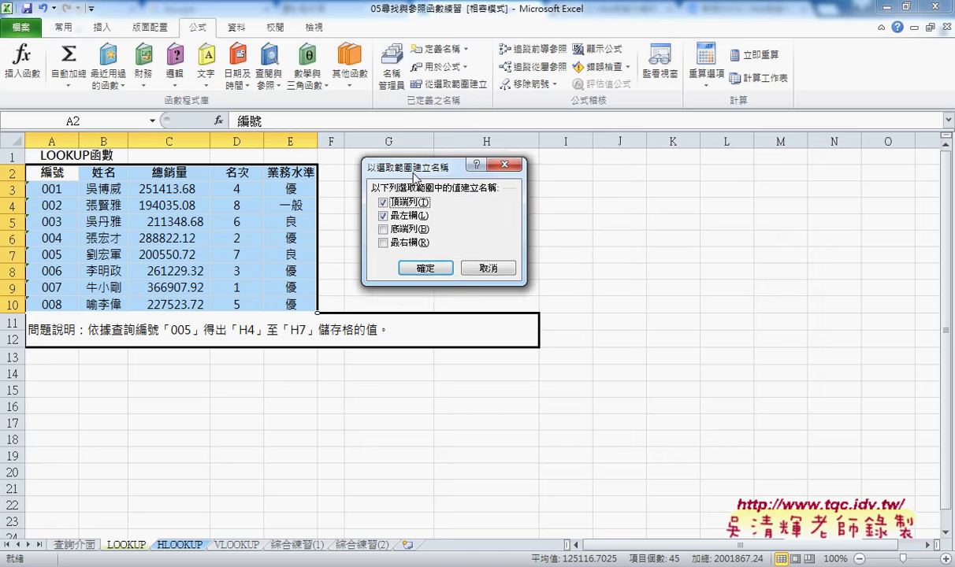
drag(456, 189, 367, 175)
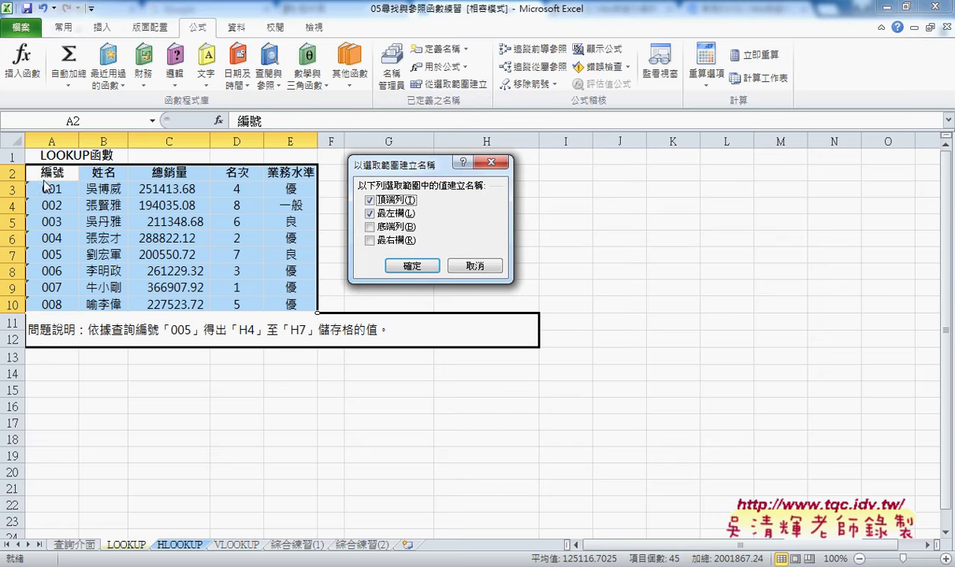
click(370, 213)
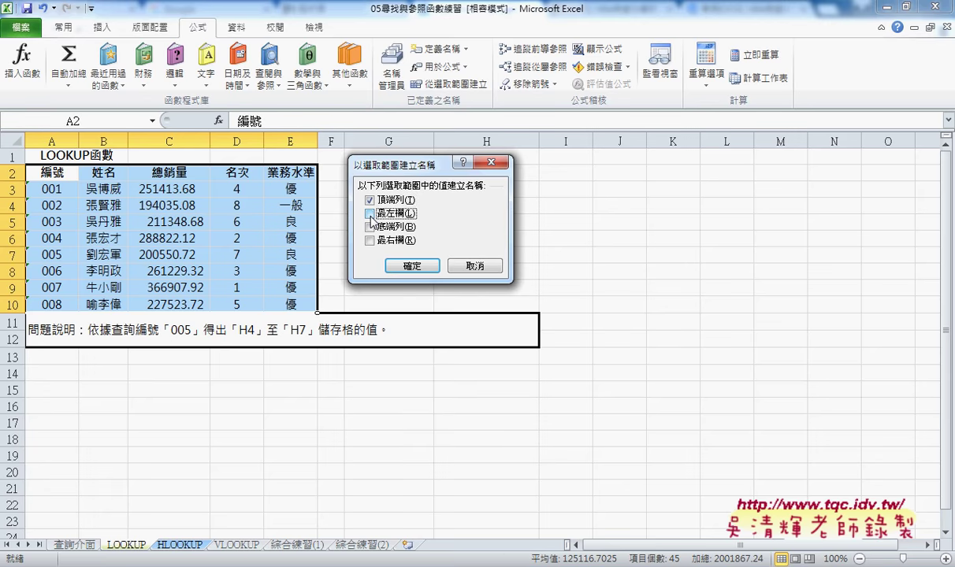
click(412, 265)
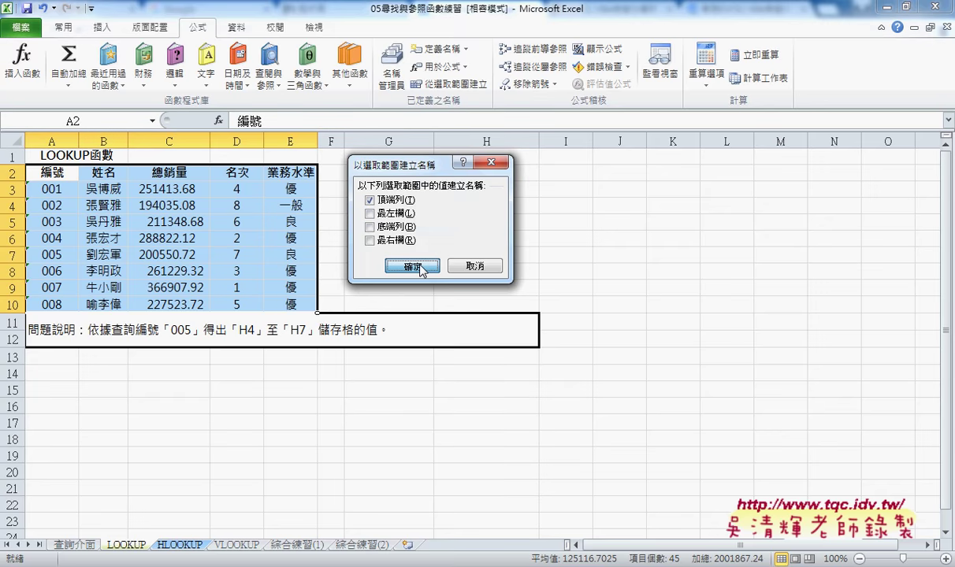
click(394, 91)
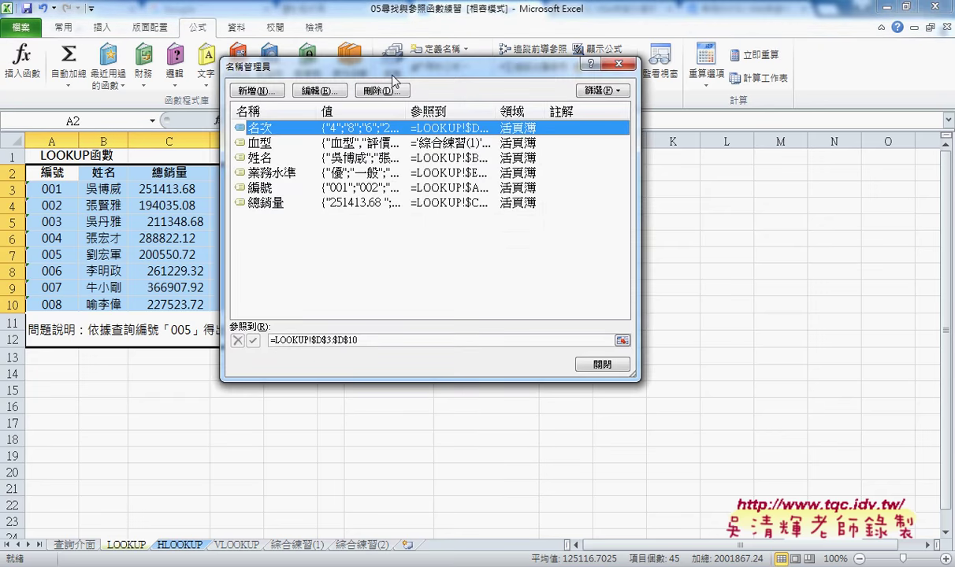
drag(399, 72, 606, 74)
click(465, 195)
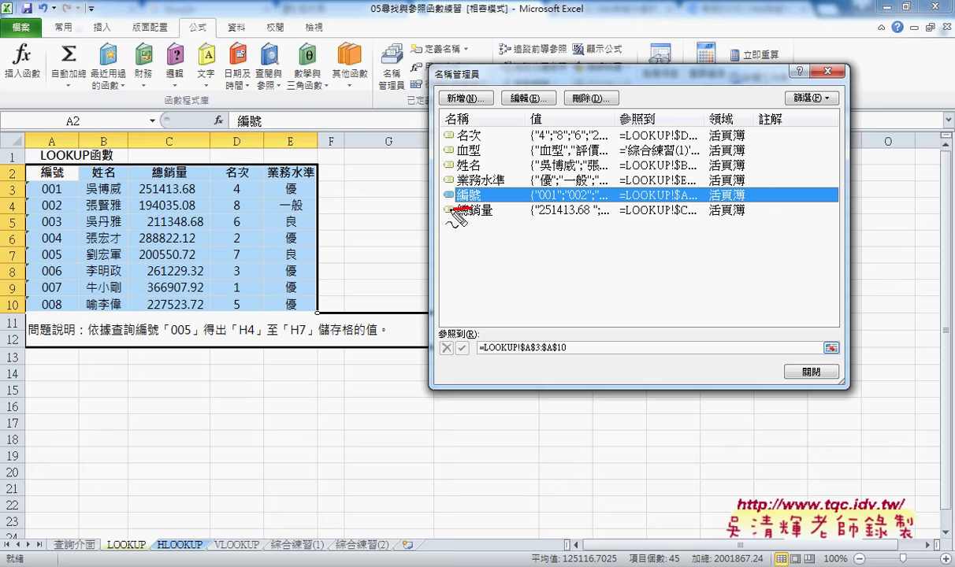
drag(449, 203, 494, 185)
drag(549, 375, 489, 327)
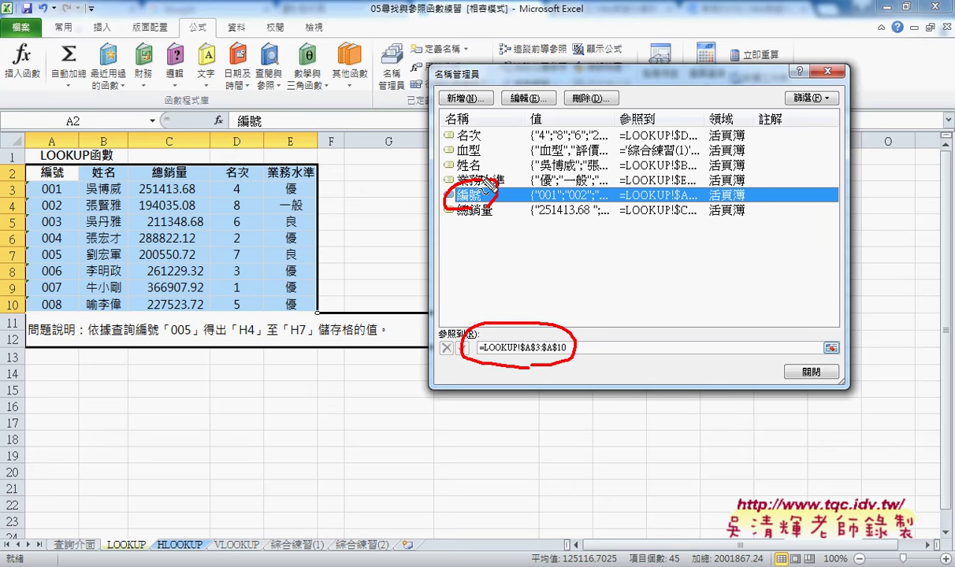
mouse_move(469, 169)
mouse_down()
mouse_move(445, 154)
mouse_move(483, 179)
mouse_up()
key(Escape)
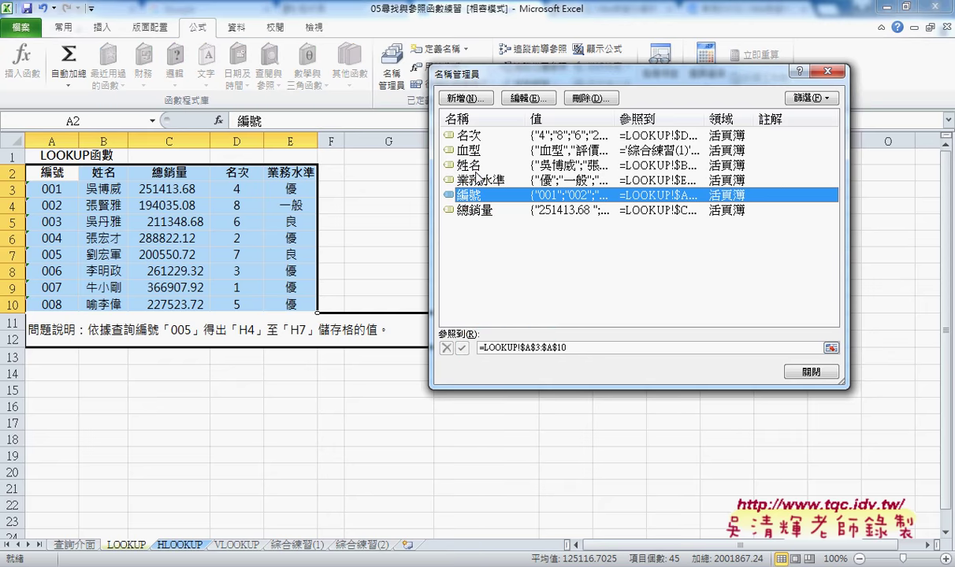
click(457, 161)
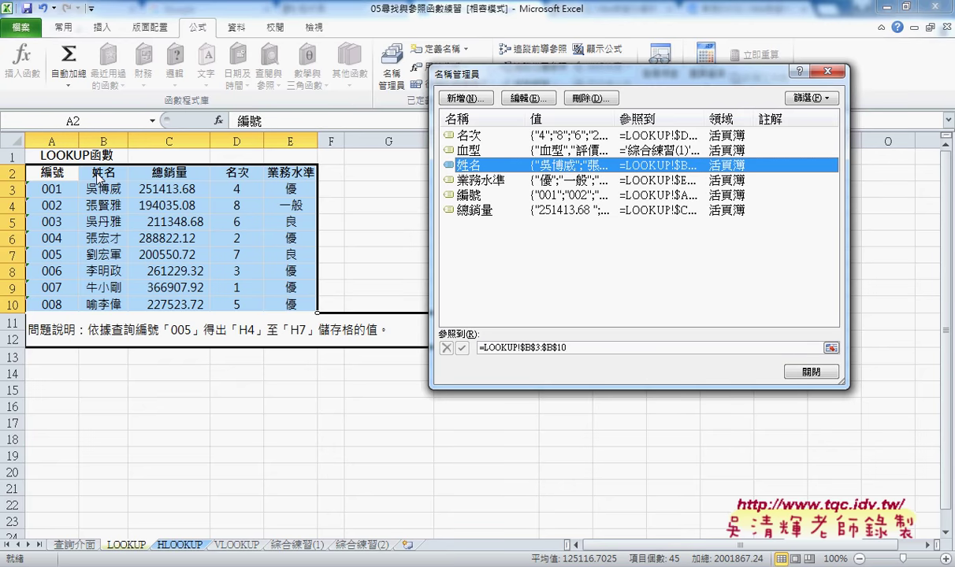
click(827, 71)
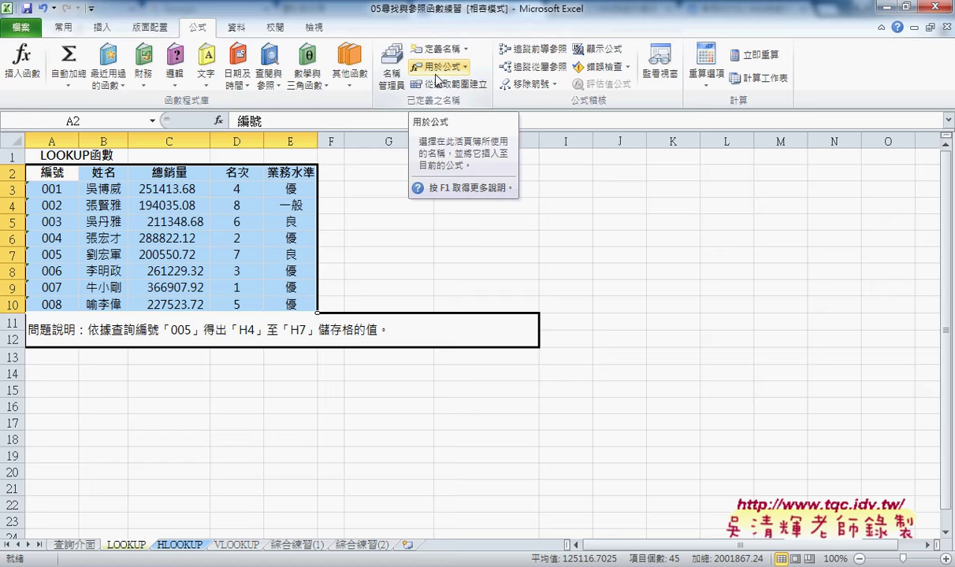
Reopen the function arguments for C3's vector-form LOOKUP formula on 查詢介面.
click(75, 544)
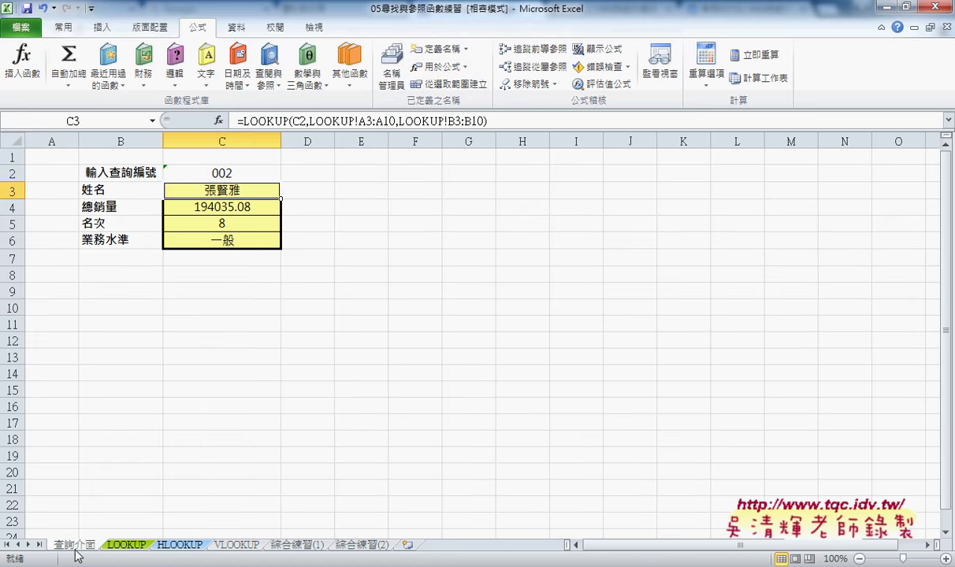
click(233, 172)
click(218, 189)
click(256, 120)
click(219, 121)
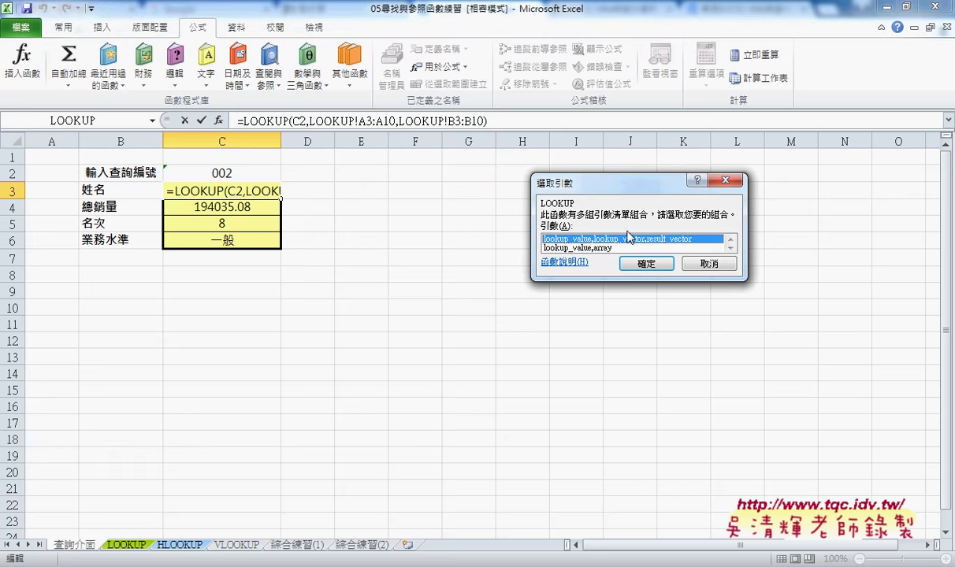
click(646, 264)
click(587, 187)
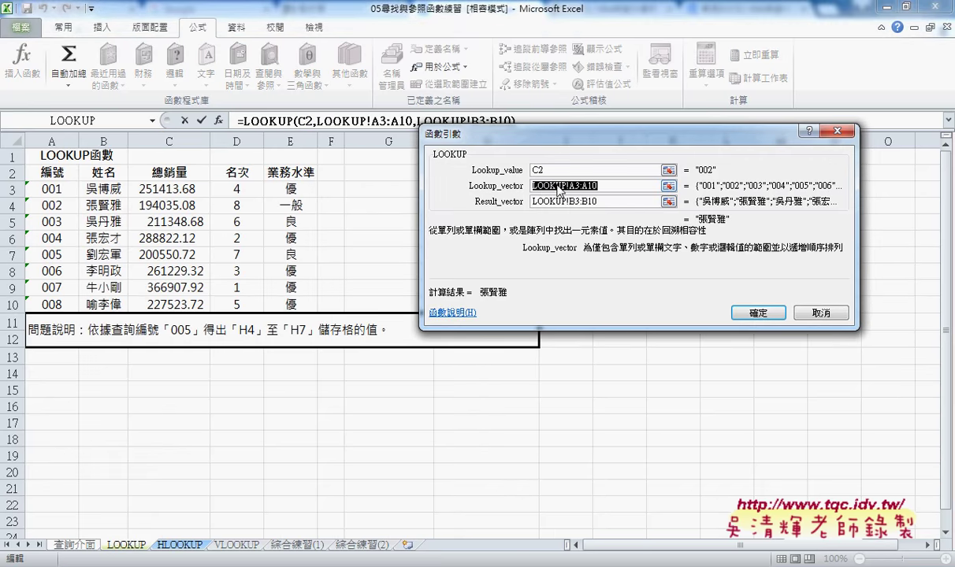
Replace the Lookup_vector with the defined name 編號.
key(Delete)
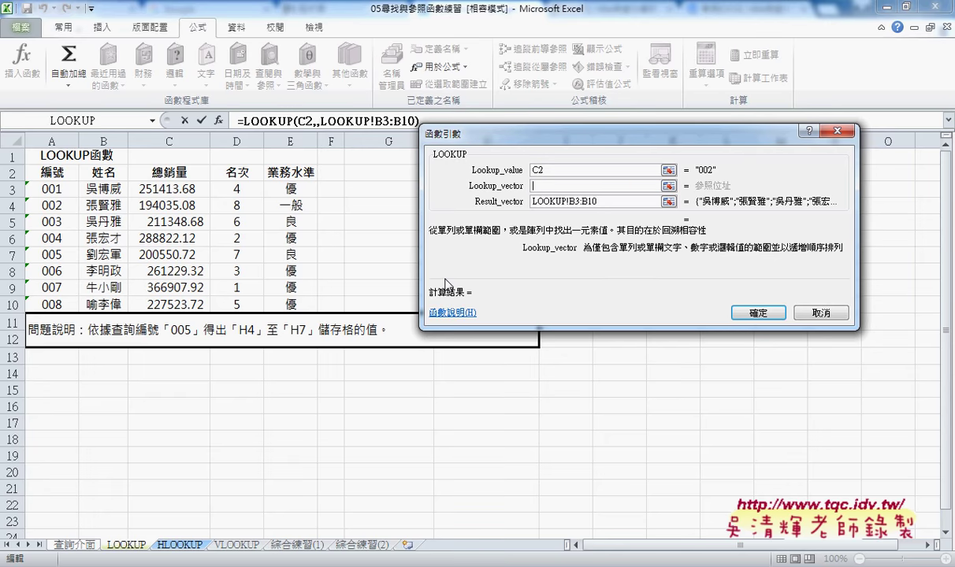
key(F3)
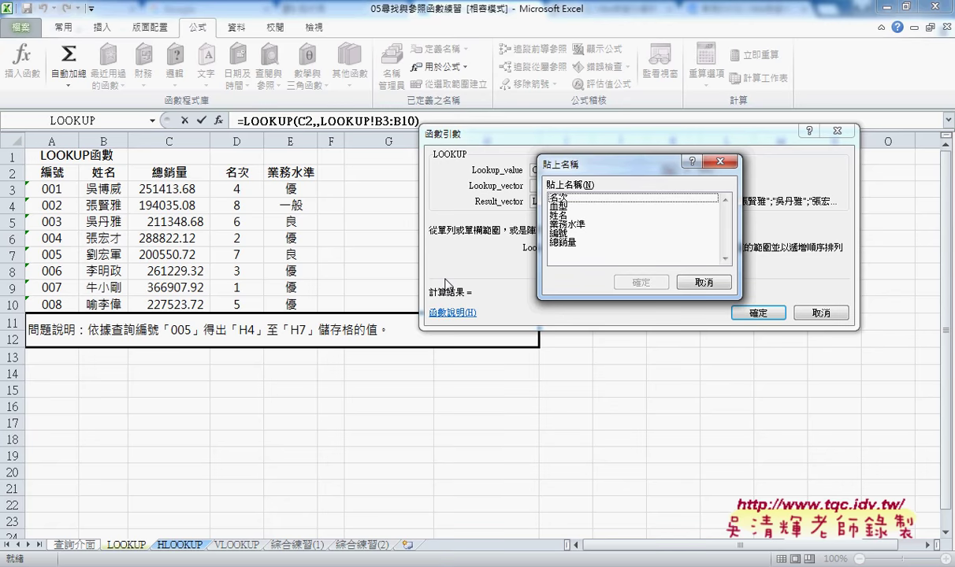
drag(596, 169, 711, 163)
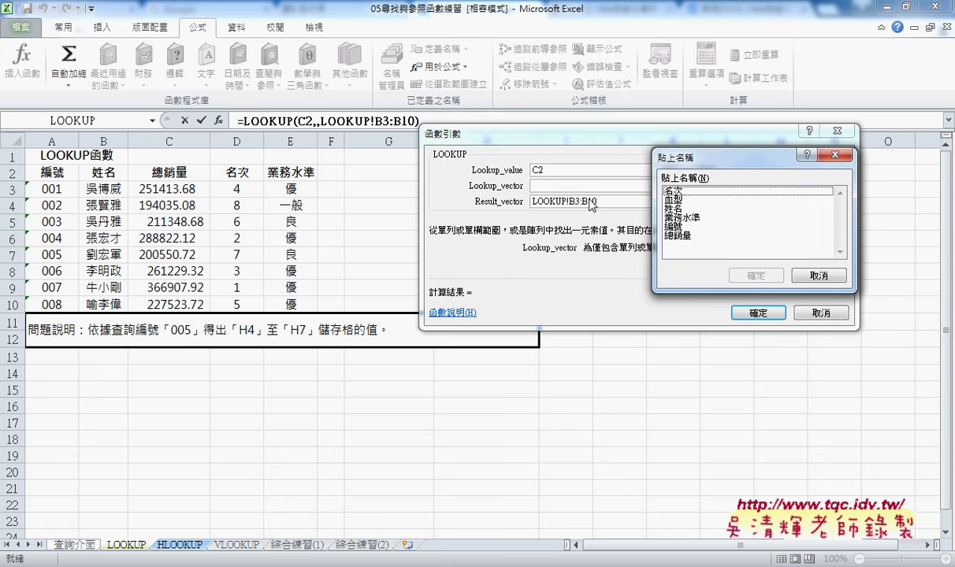
click(672, 228)
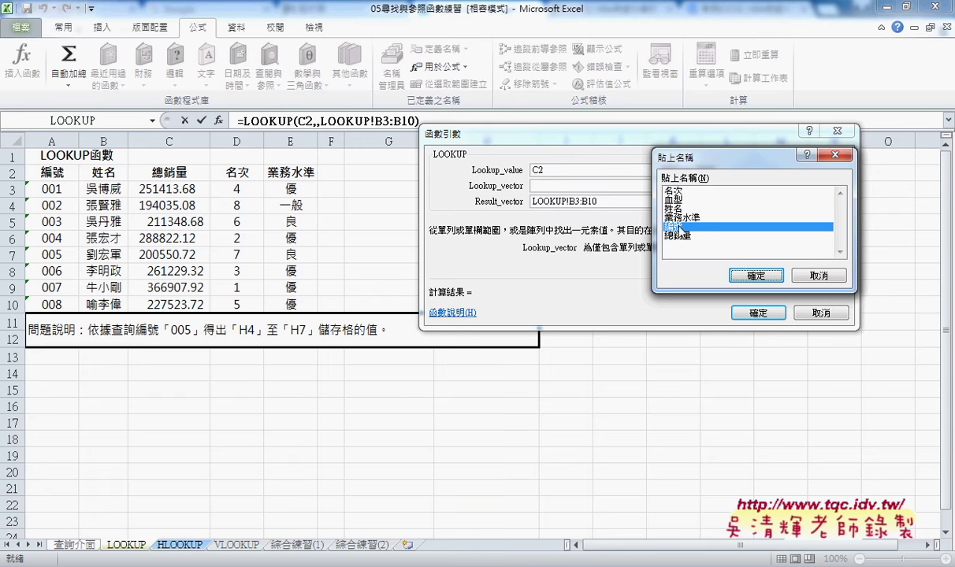
click(756, 275)
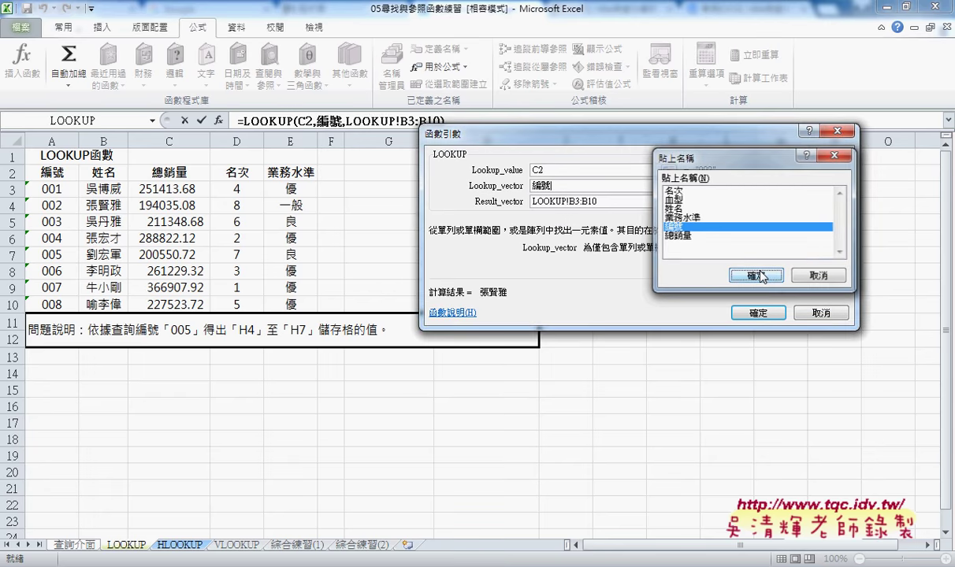
Replace the Result_vector with 姓名 and confirm =LOOKUP(C2,編號,姓名).
key(Tab)
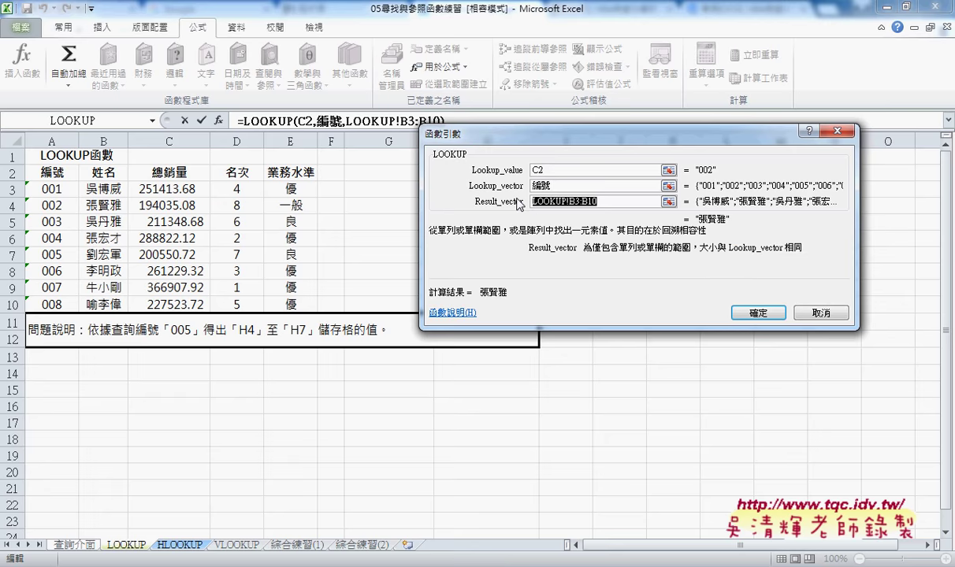
key(BackSpace)
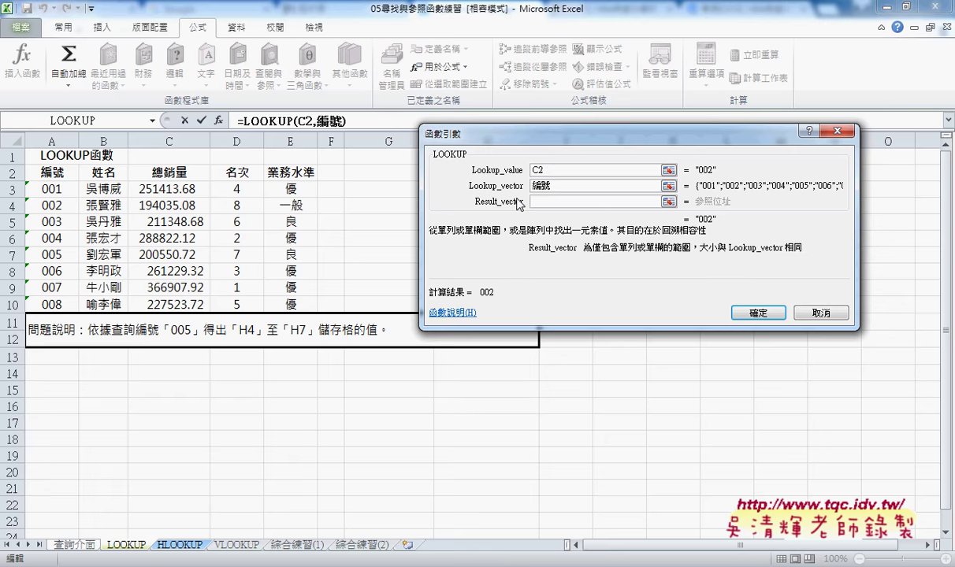
key(F3)
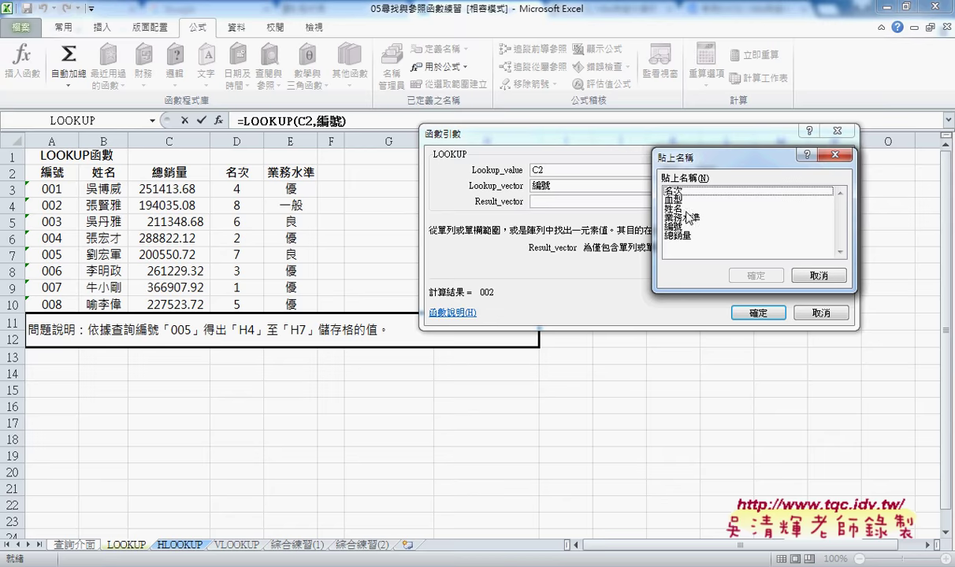
click(668, 208)
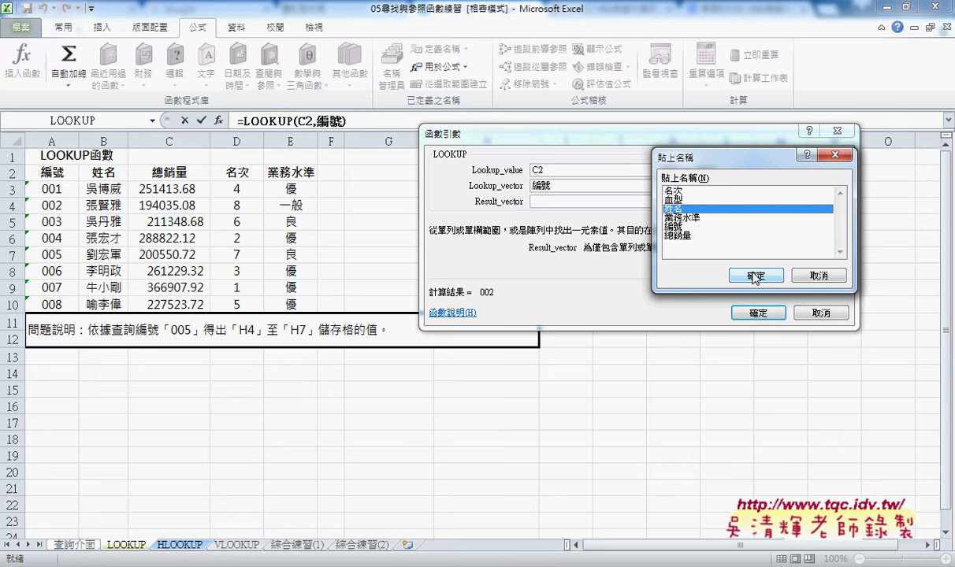
click(756, 274)
click(758, 313)
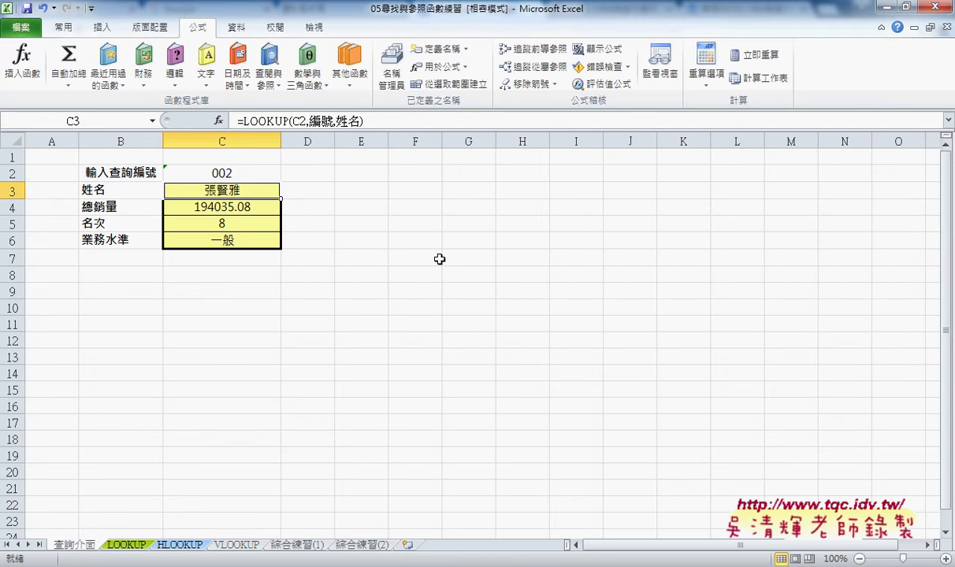
click(238, 201)
click(253, 190)
click(244, 198)
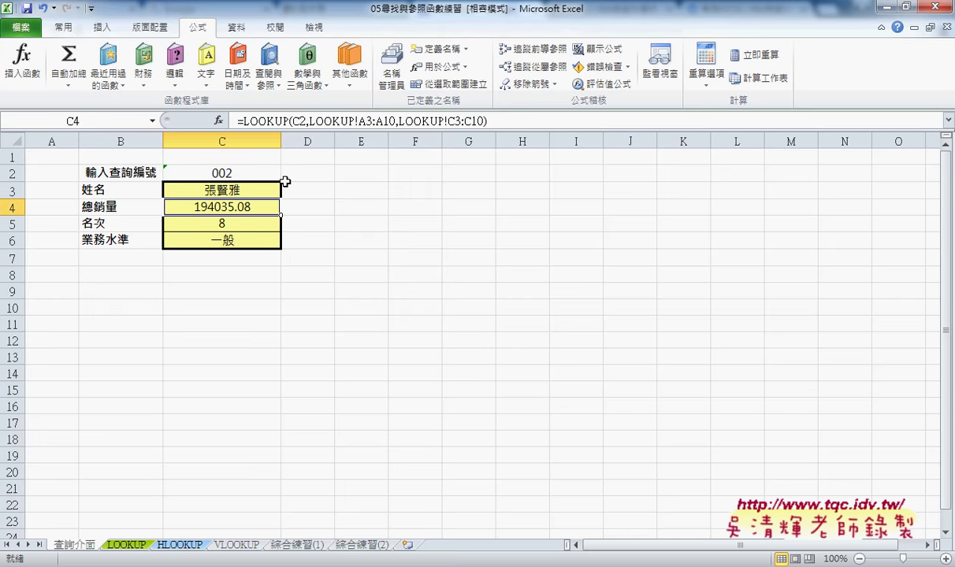
click(259, 193)
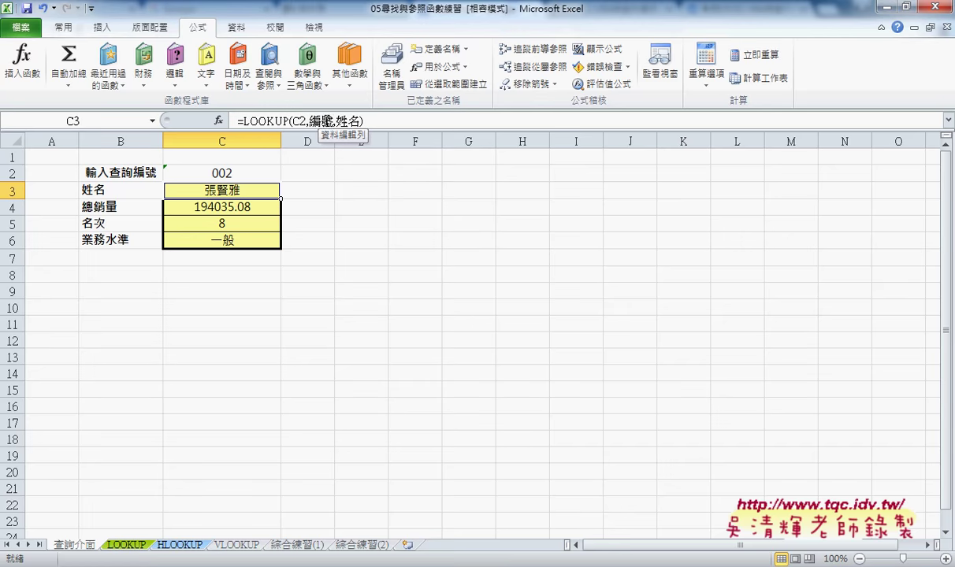
click(126, 544)
mouse_move(61, 171)
mouse_down()
mouse_move(169, 221)
mouse_move(237, 287)
mouse_move(282, 303)
mouse_up()
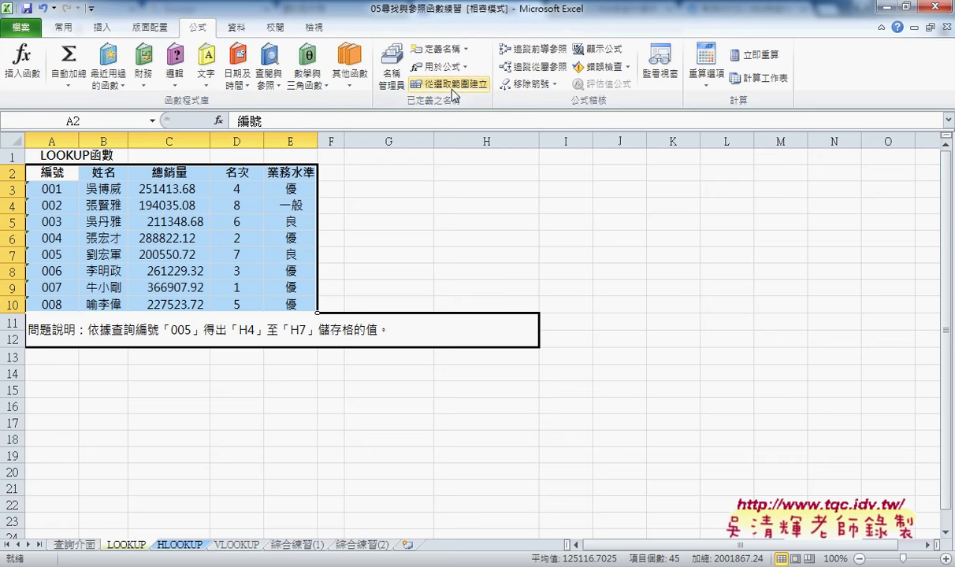
click(76, 547)
click(248, 172)
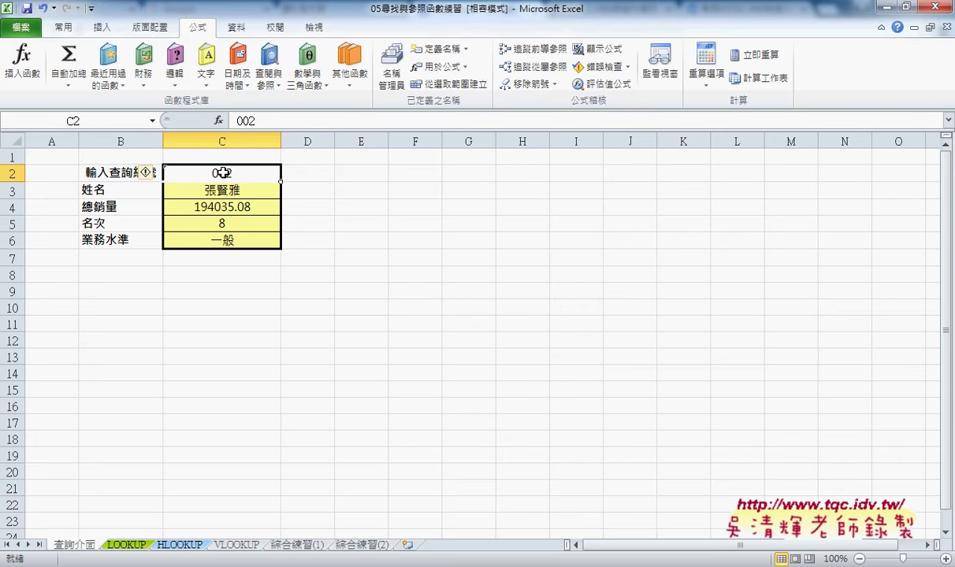
click(122, 544)
click(91, 545)
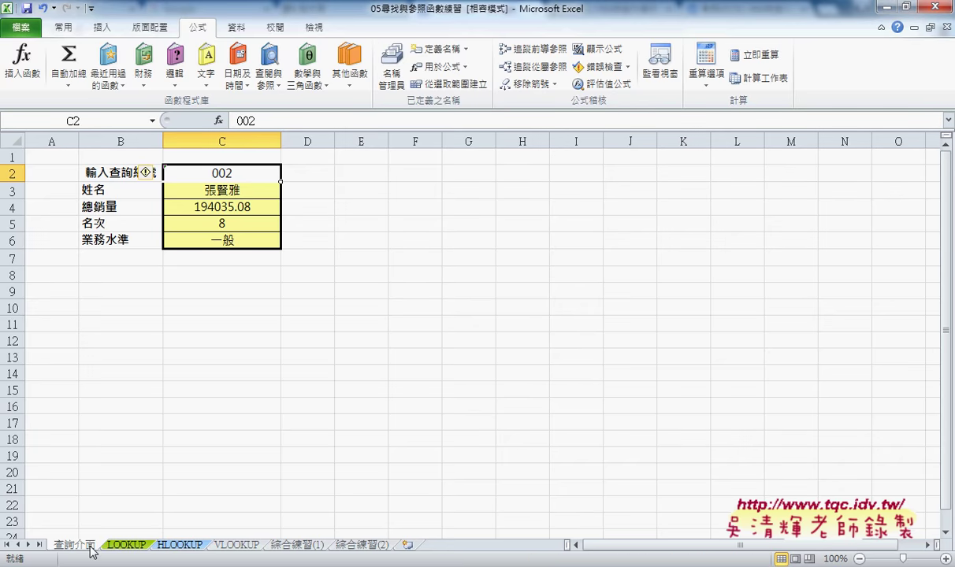